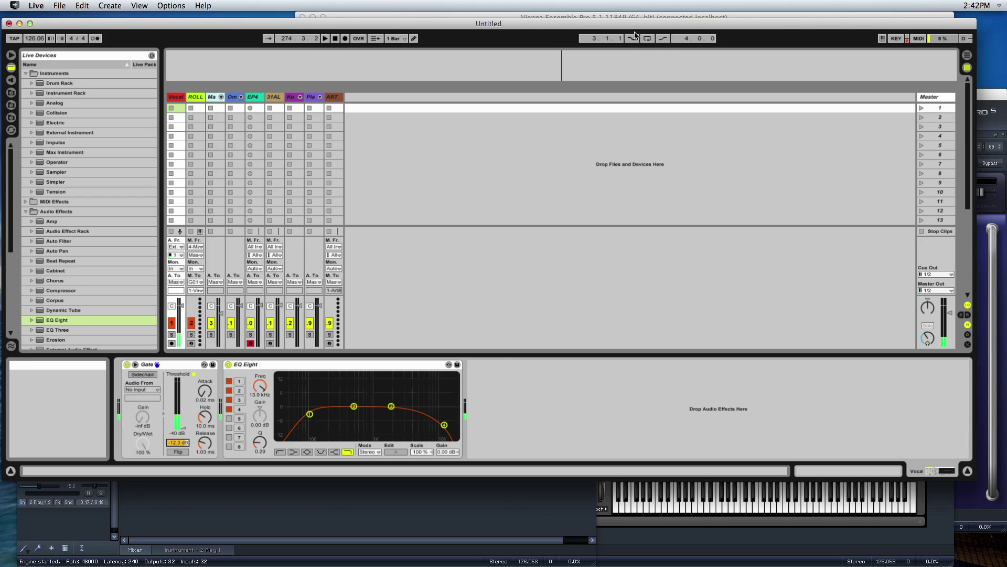
# Add Vienna Ensemble Pro from the VSL plug-ins on a new MIDI track and centre its connection panel.
pyautogui.click(10, 80)
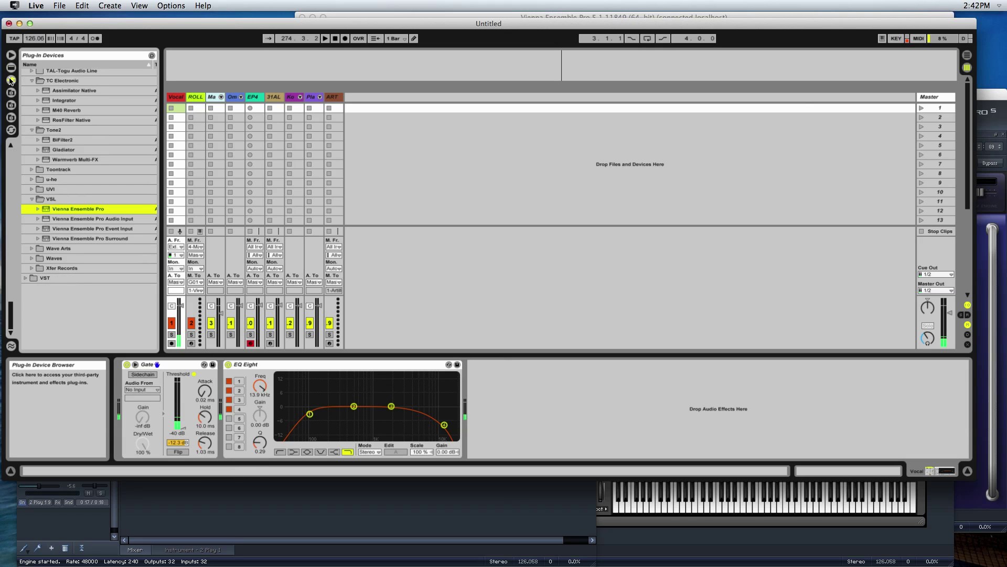
pyautogui.moveTo(71, 210); pyautogui.dragTo(373, 96)
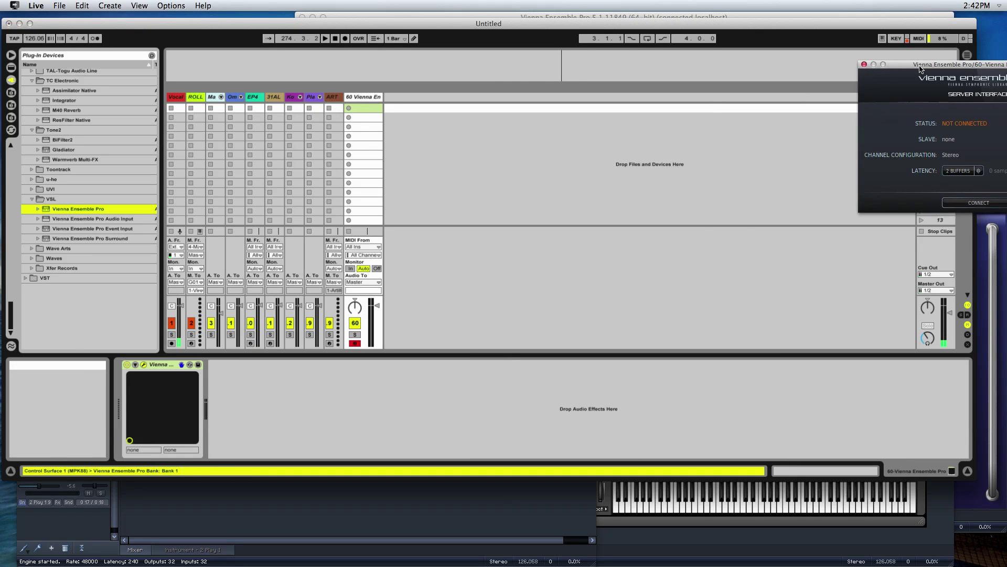
pyautogui.moveTo(919, 68); pyautogui.dragTo(453, 128)
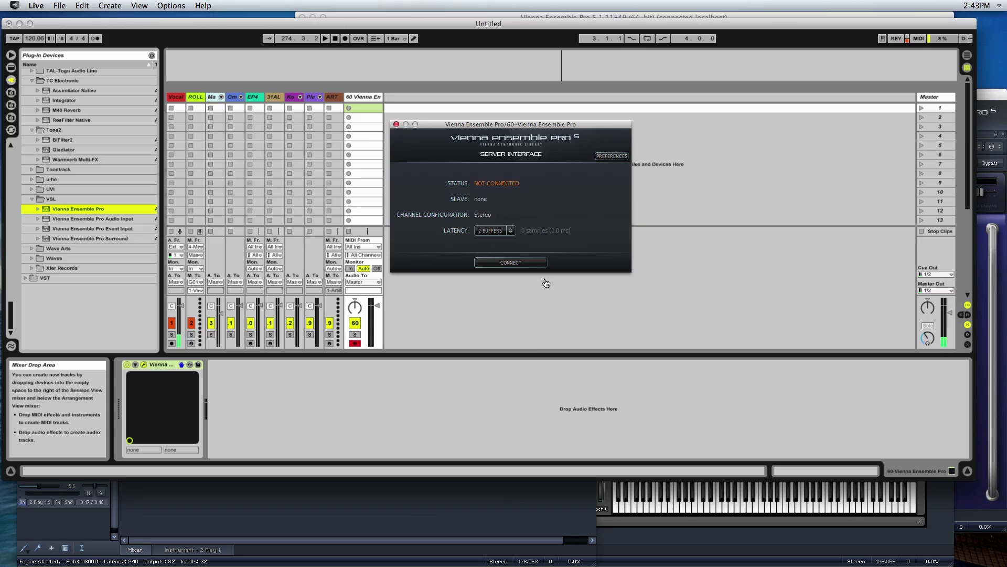
# From Vienna Ensemble Pro's Server window, add a new instance named 'Kontakt'.
pyautogui.press('super+Tab')
pyautogui.hotkey('ctrl', 'Down')
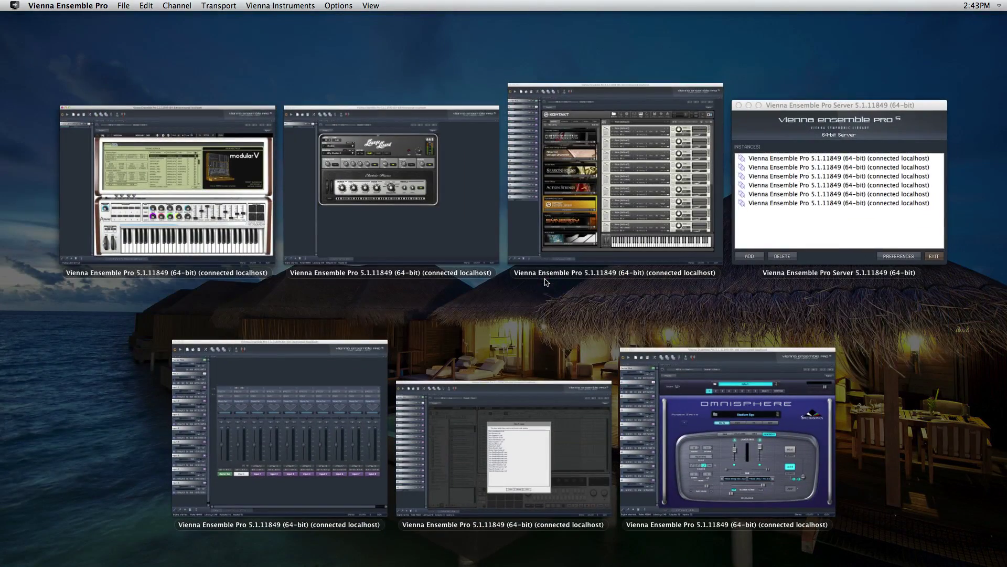
pyautogui.click(810, 235)
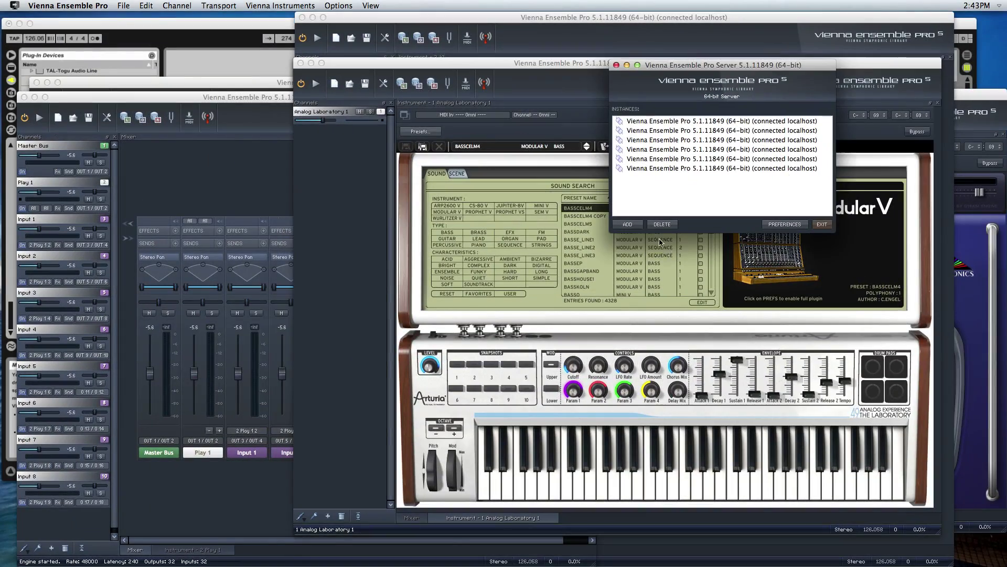
pyautogui.click(636, 227)
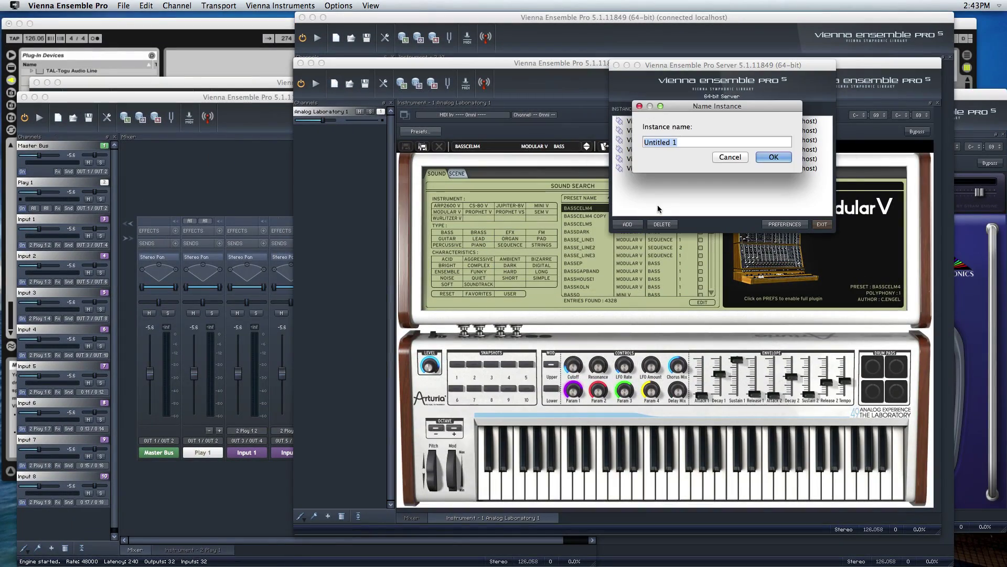
pyautogui.write('Kontakt')
pyautogui.press('Return')
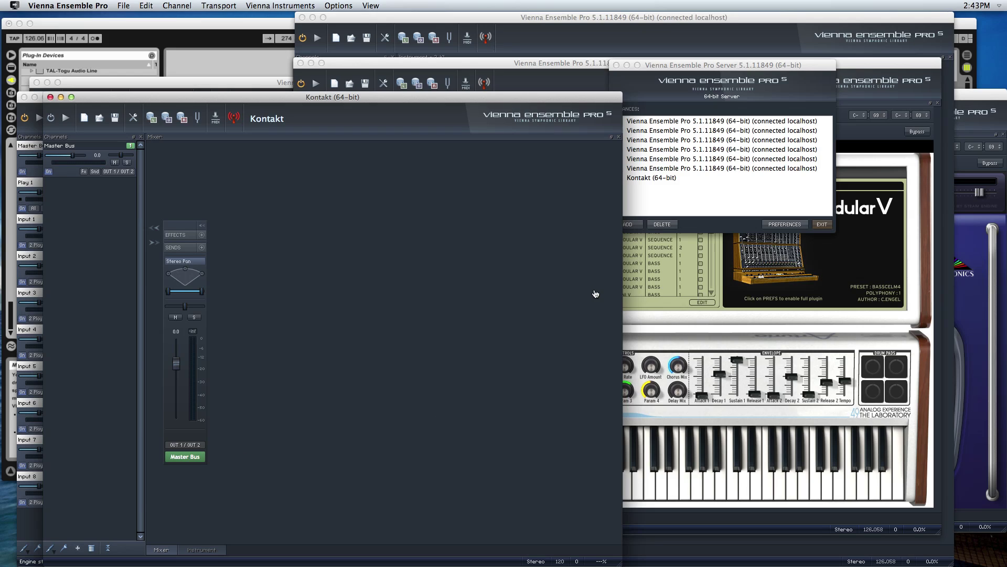
# Connect Live's Vienna Ensemble Pro plug-in to the 127.0.0.1 localhost (Kontakt) instance.
pyautogui.press('super+Tab')
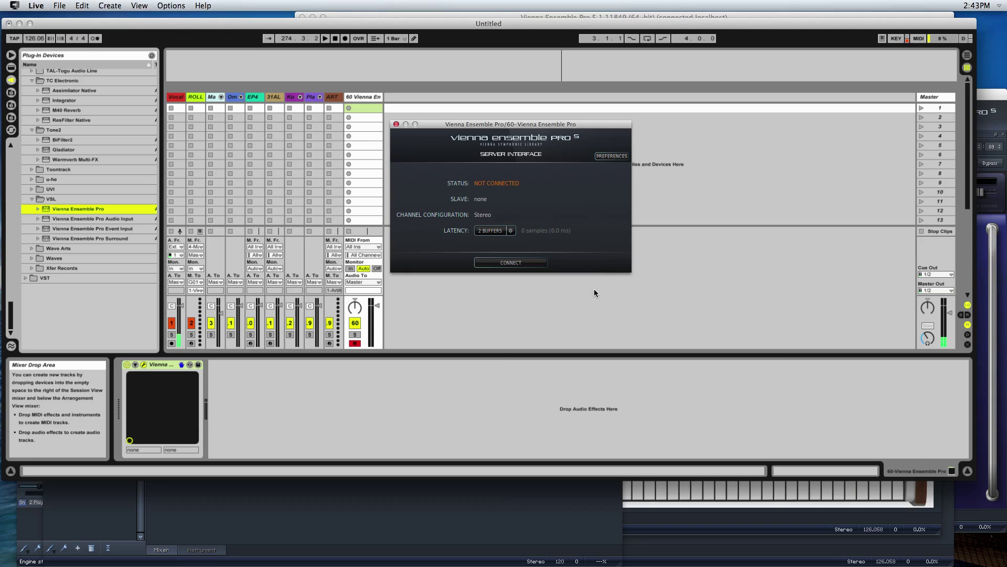
pyautogui.click(511, 263)
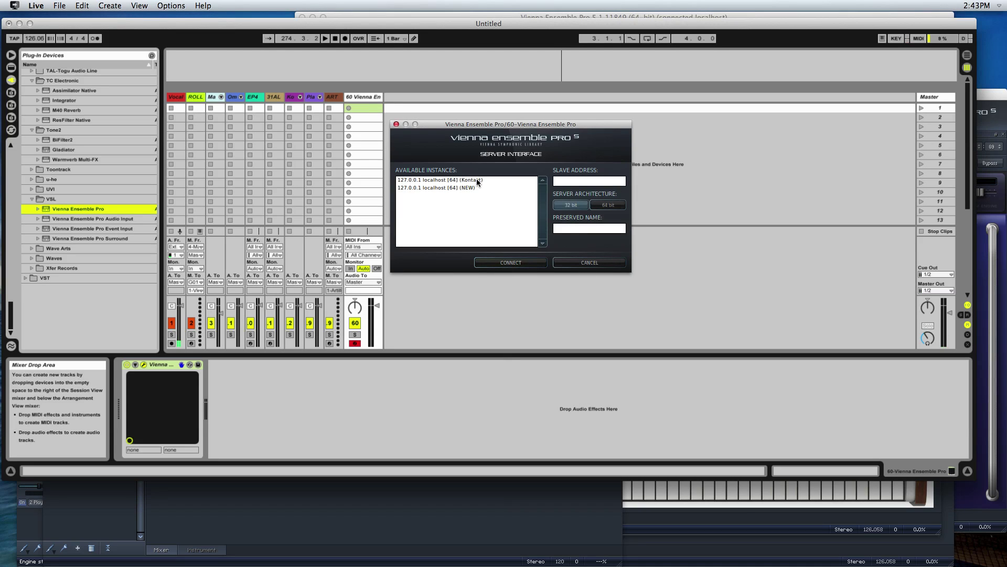
pyautogui.click(476, 180)
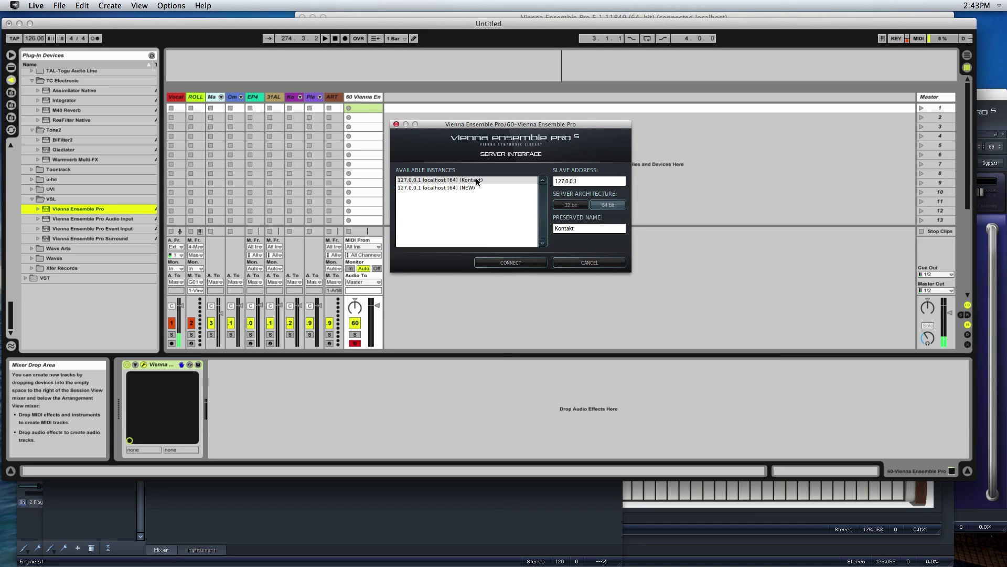
pyautogui.click(512, 262)
pyautogui.click(475, 333)
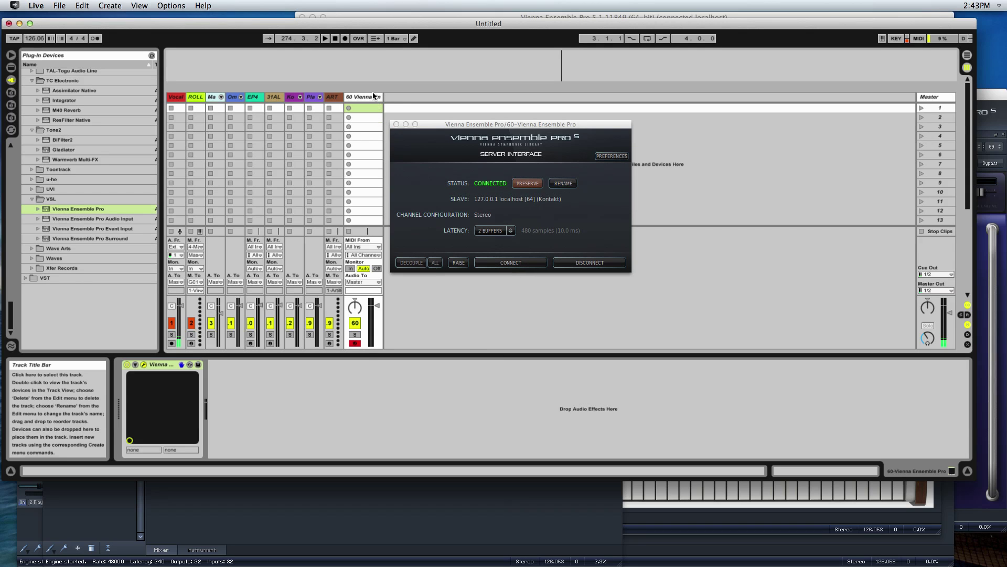
# Load Kontakt 5 via Add Plugin > Native Instruments into the Kontakt instance's mixer.
pyautogui.click(351, 487)
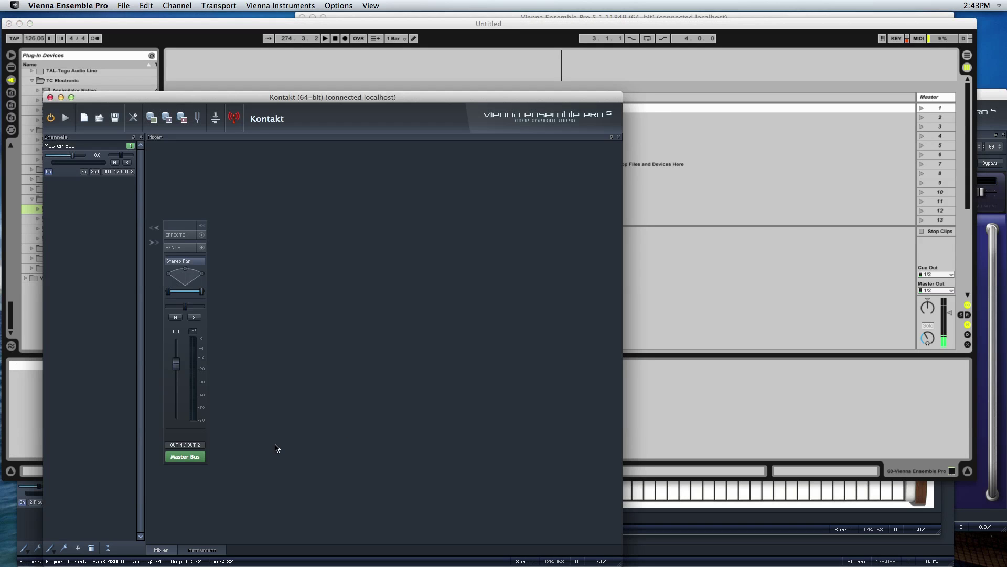
pyautogui.rightClick(237, 417)
pyautogui.moveTo(247, 423)
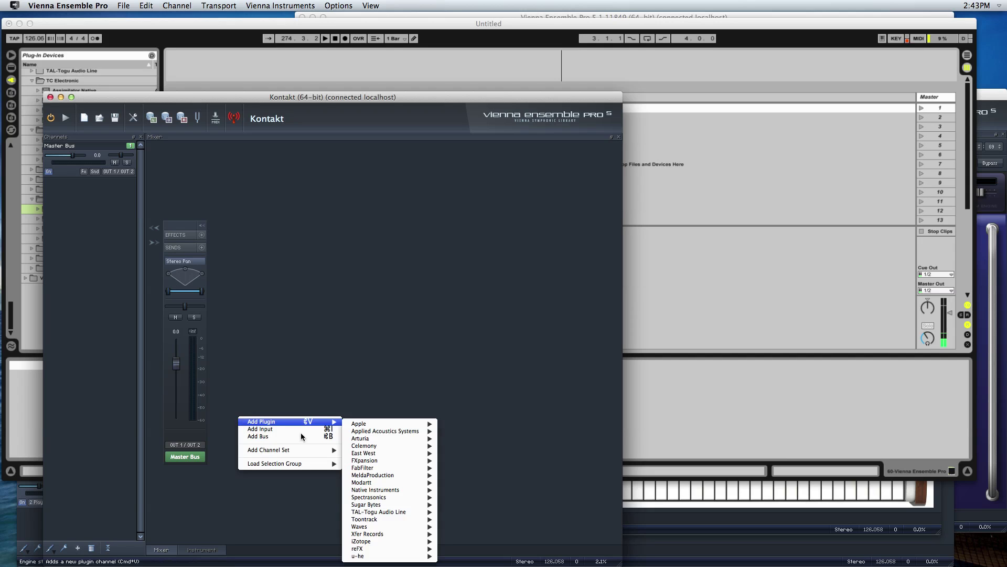
pyautogui.moveTo(386, 489)
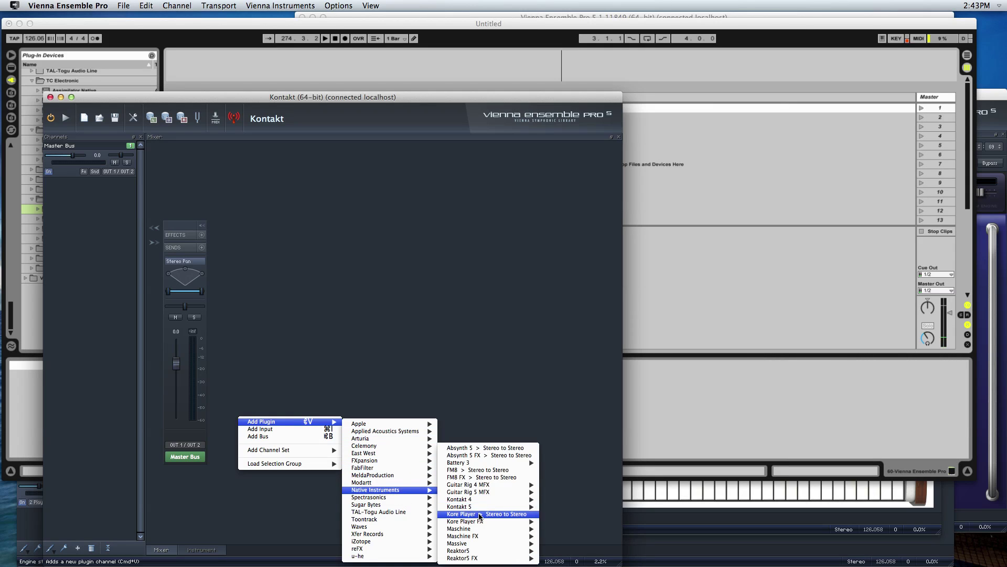
pyautogui.click(566, 520)
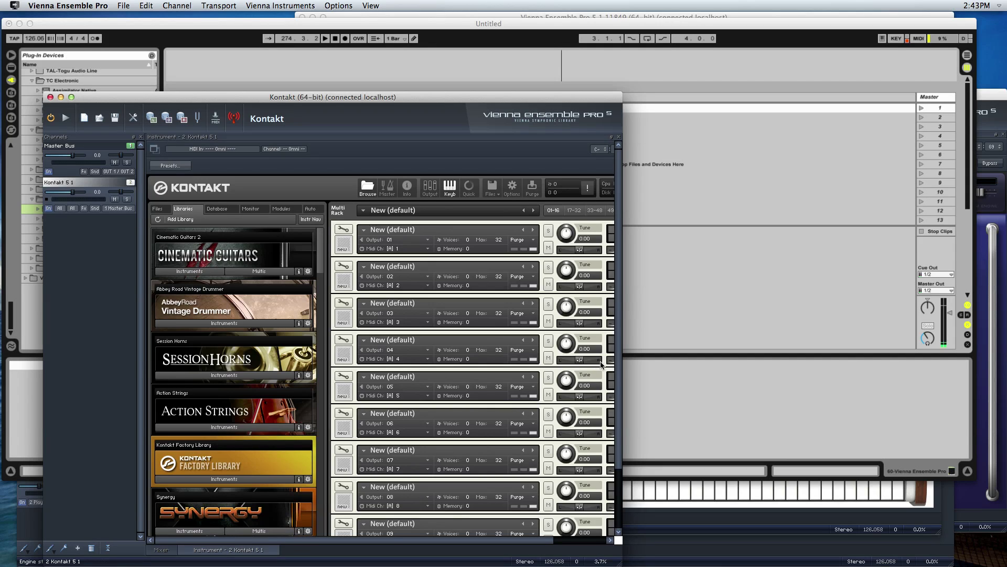
# Widen the Kontakt 5 window so its multi rack is fully visible.
pyautogui.moveTo(623, 365); pyautogui.dragTo(698, 379)
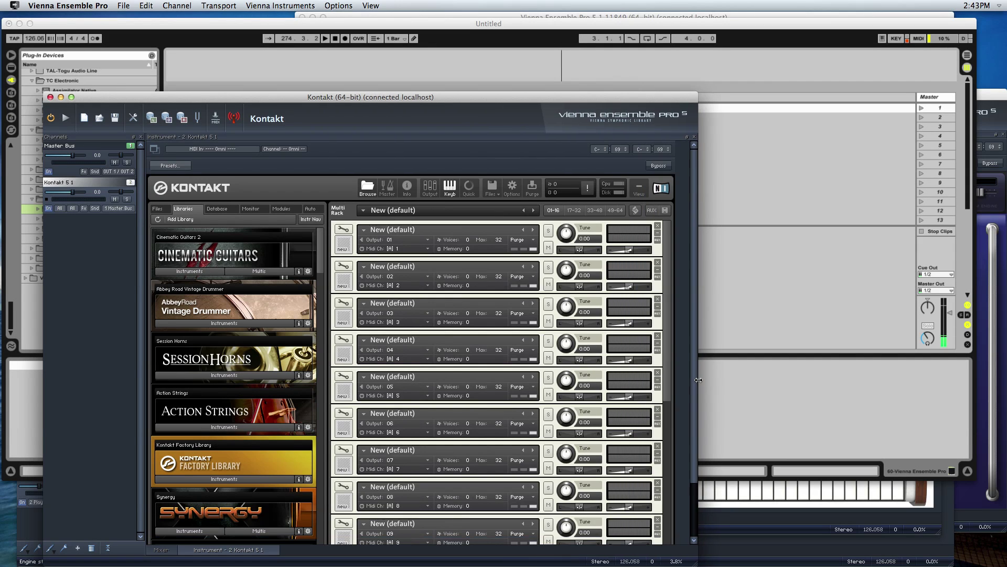
pyautogui.scroll(-5, 658, 471)
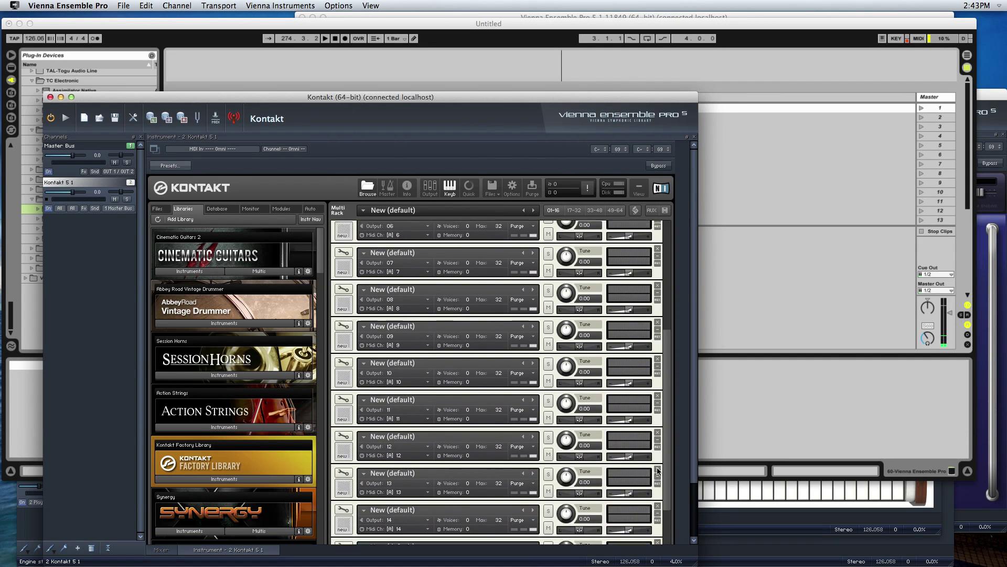
pyautogui.scroll(-2, 656, 498)
pyautogui.scroll(8, 656, 472)
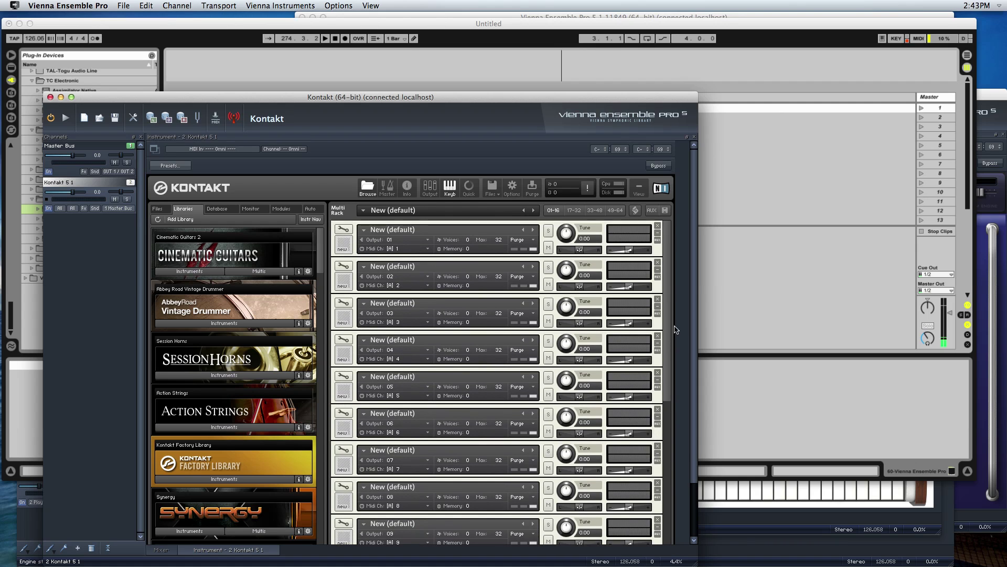
pyautogui.scroll(-1, 695, 328)
pyautogui.scroll(-3, 695, 328)
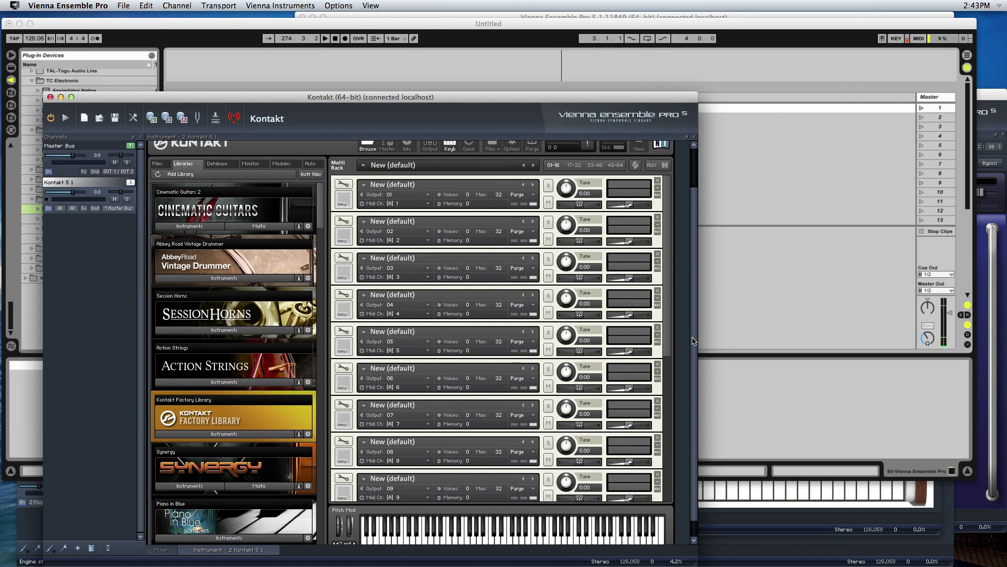
# Check Kontakt's output Batch functions, hide Outputs, and return to the instance's Mixer view.
pyautogui.click(431, 146)
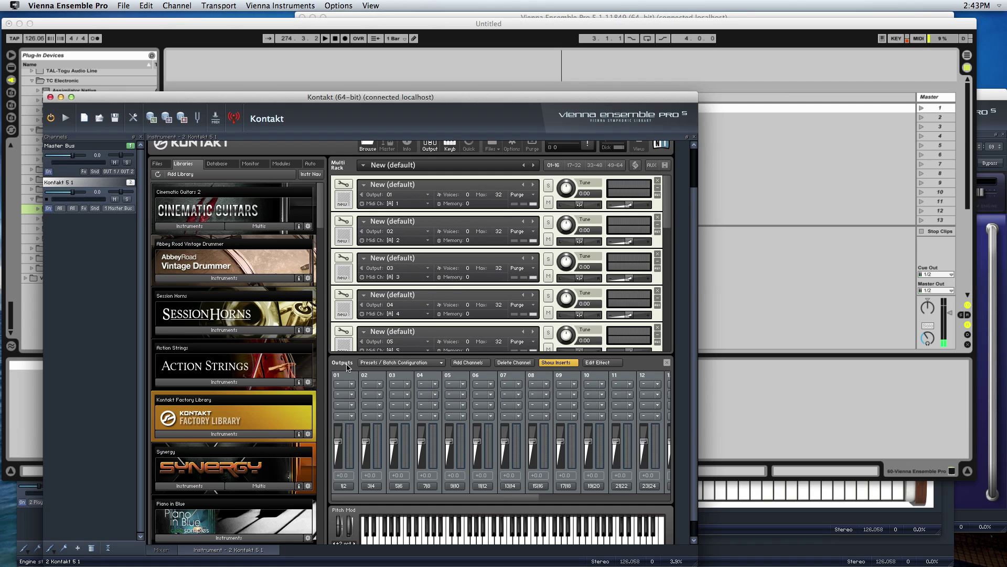
pyautogui.click(371, 363)
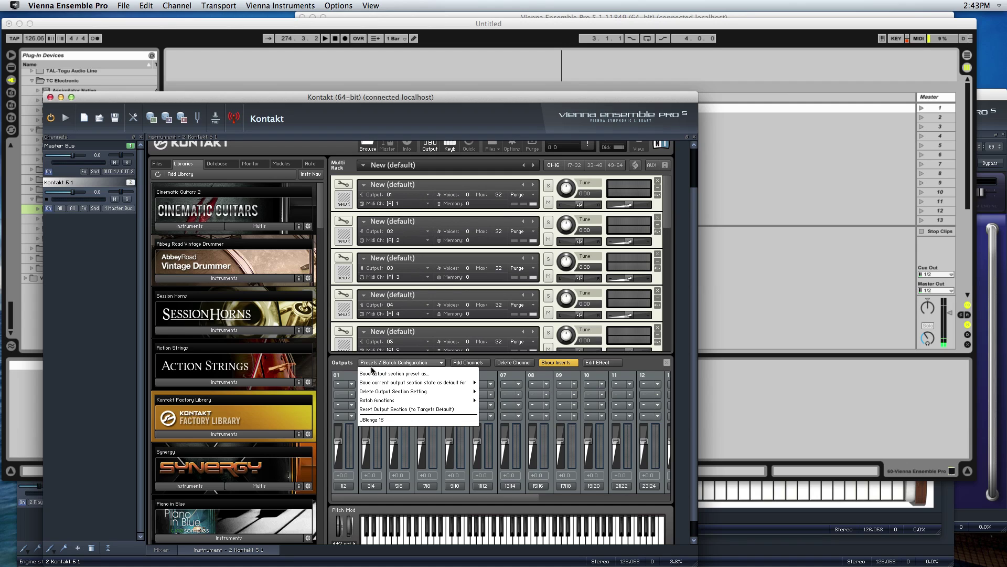
pyautogui.moveTo(389, 400)
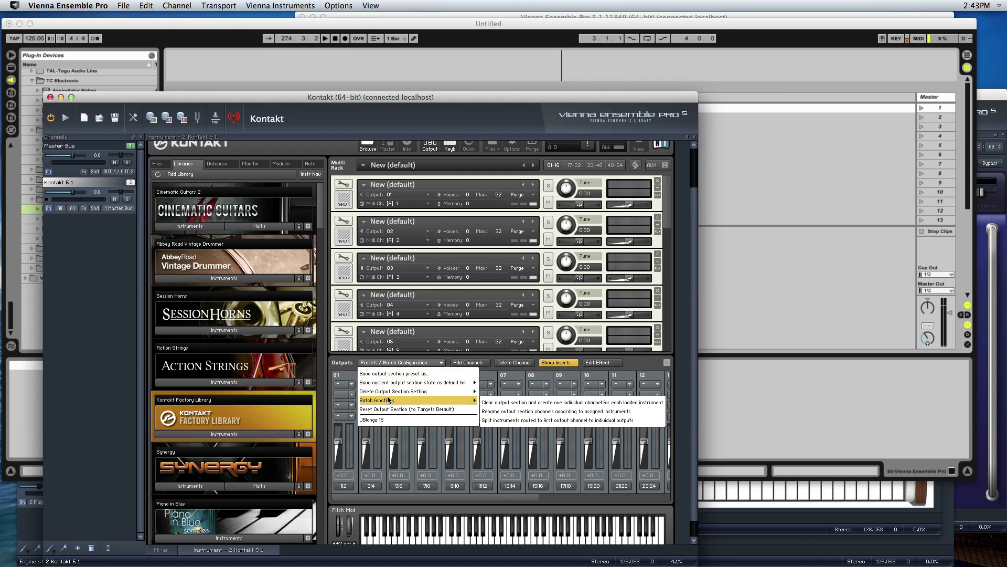
pyautogui.click(497, 406)
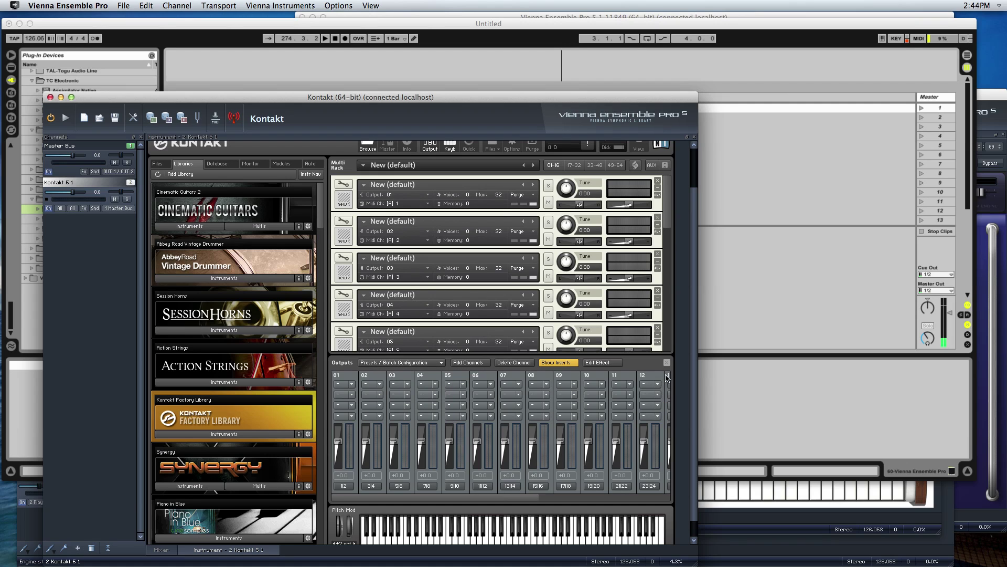
pyautogui.click(666, 363)
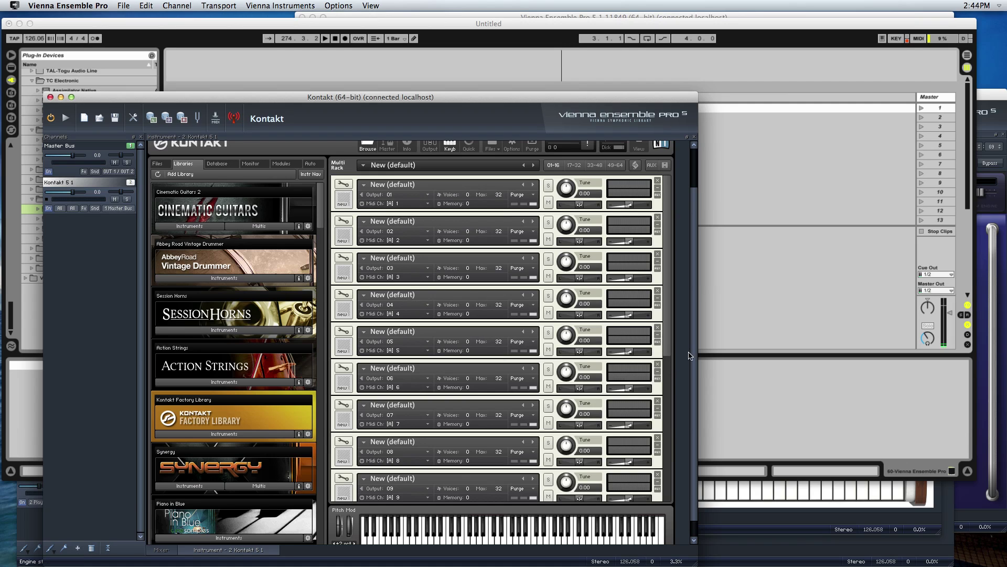
pyautogui.scroll(3, 686, 335)
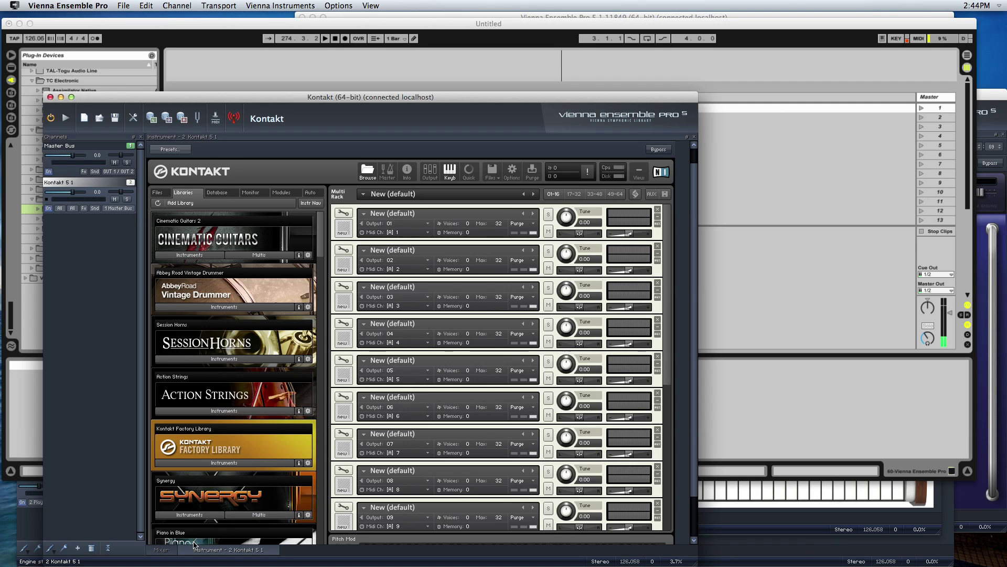
pyautogui.click(164, 550)
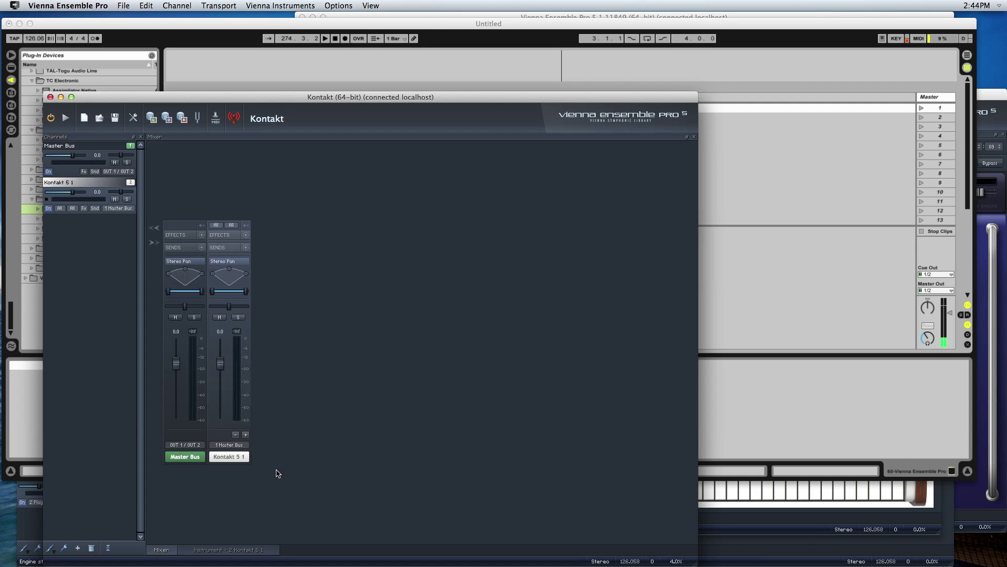
pyautogui.moveTo(265, 463); pyautogui.dragTo(639, 274)
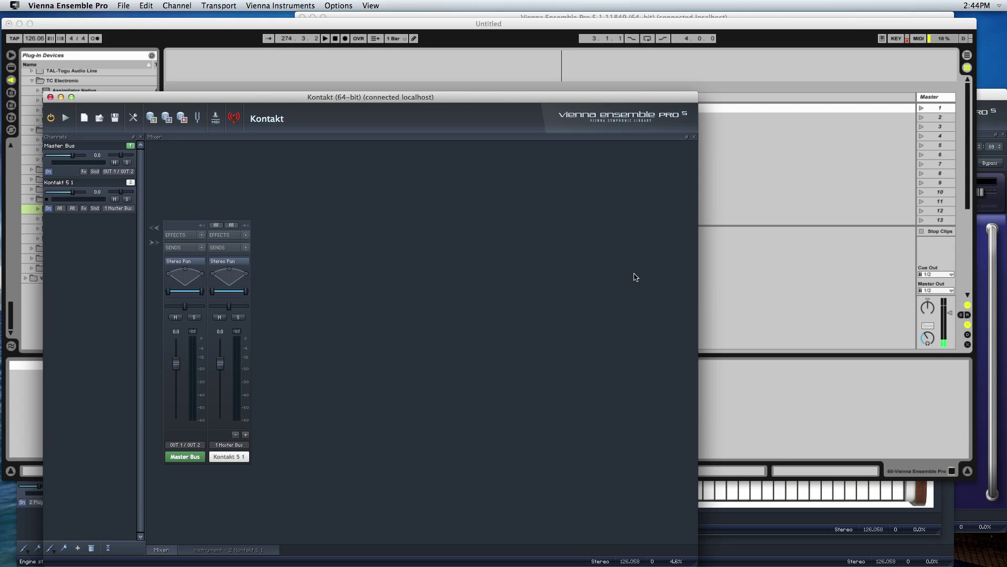
# Add Live's External Instrument device as new track 61-Ext. Instrument beside the VEP track.
pyautogui.click(734, 339)
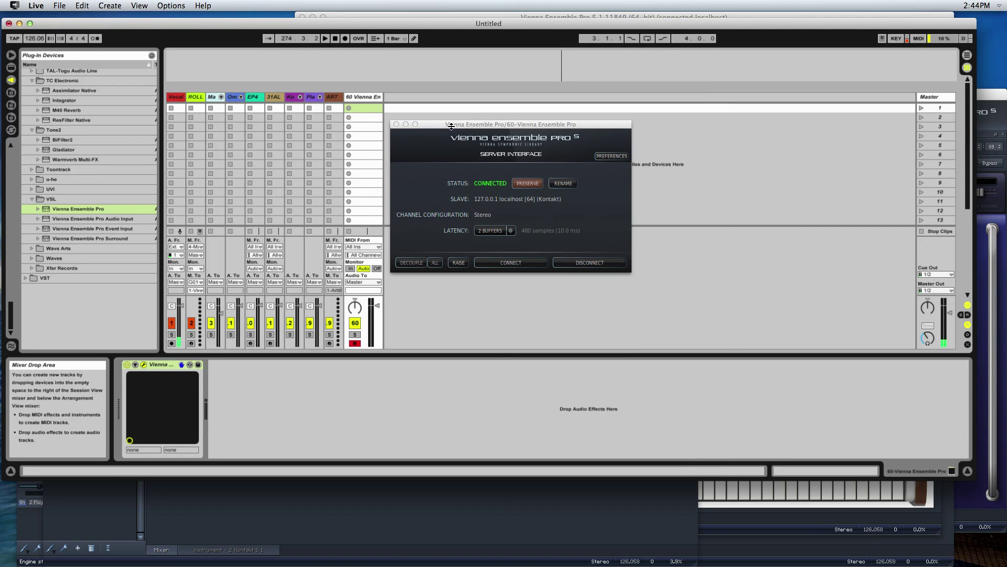
pyautogui.moveTo(443, 124); pyautogui.dragTo(427, 282)
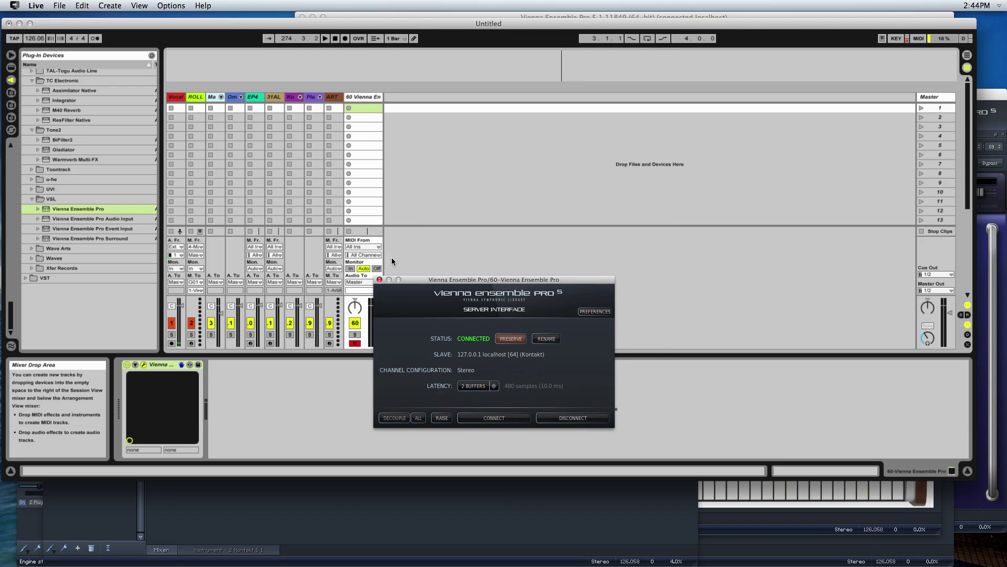
pyautogui.click(11, 67)
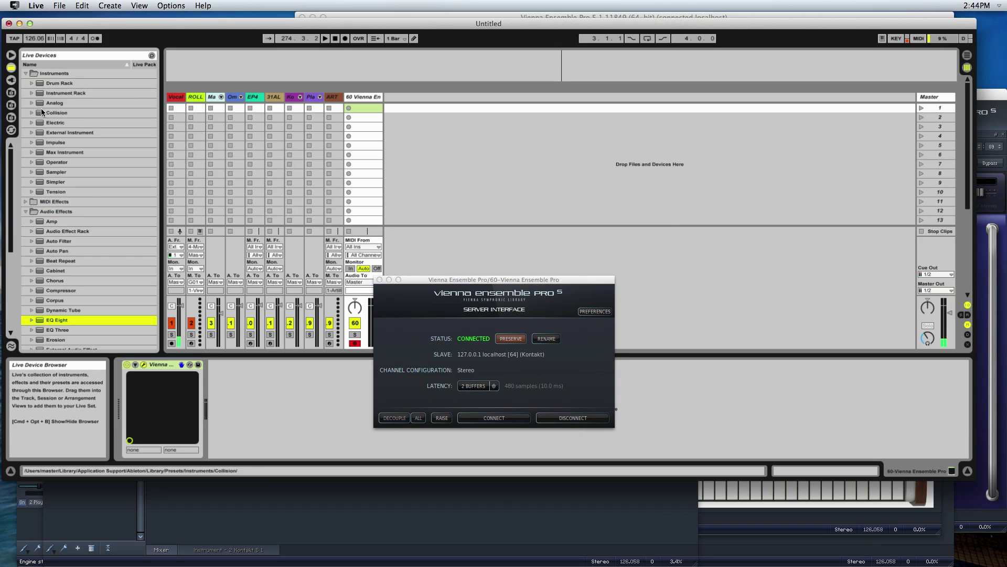
pyautogui.click(47, 133)
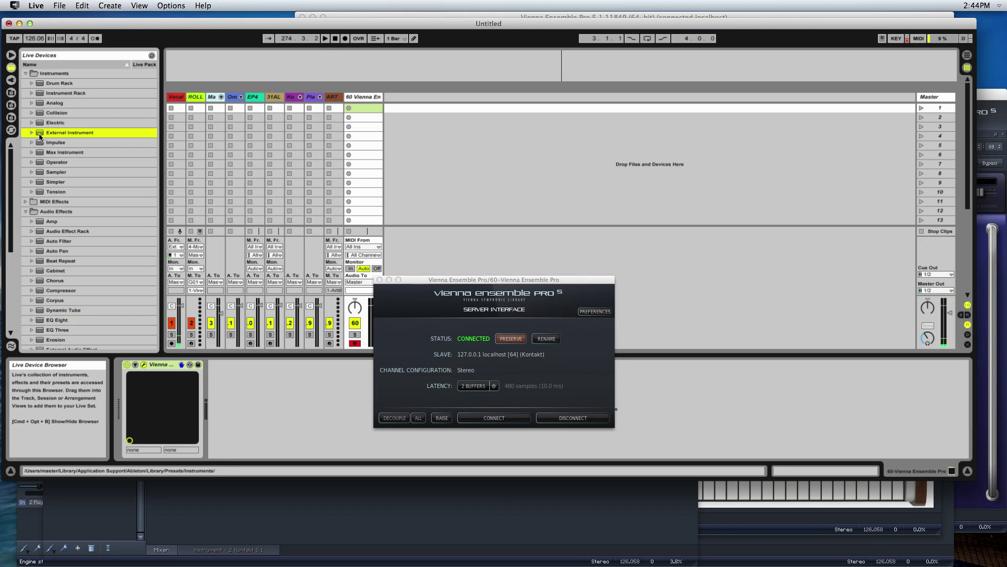
pyautogui.moveTo(41, 131); pyautogui.dragTo(397, 98)
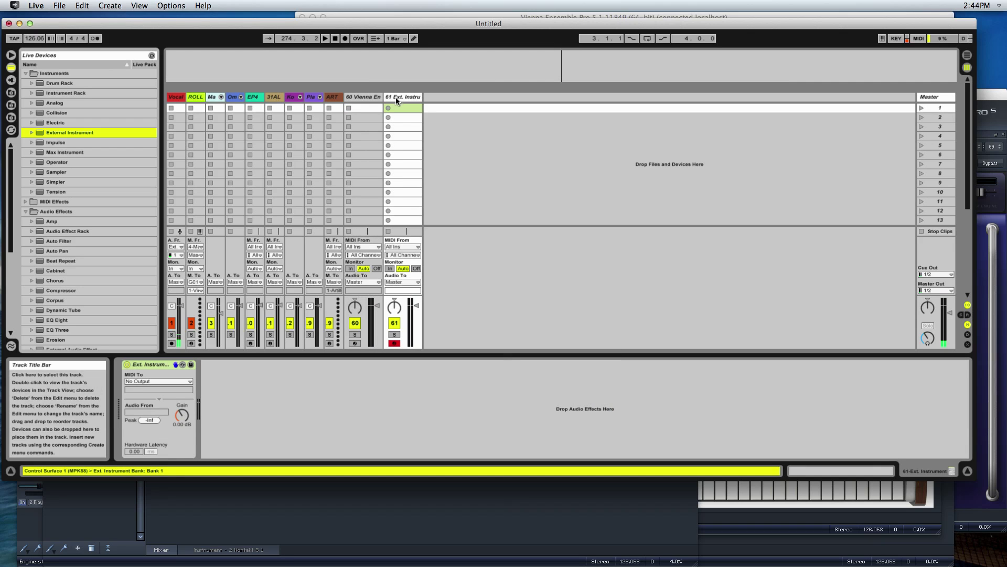
pyautogui.click(364, 96)
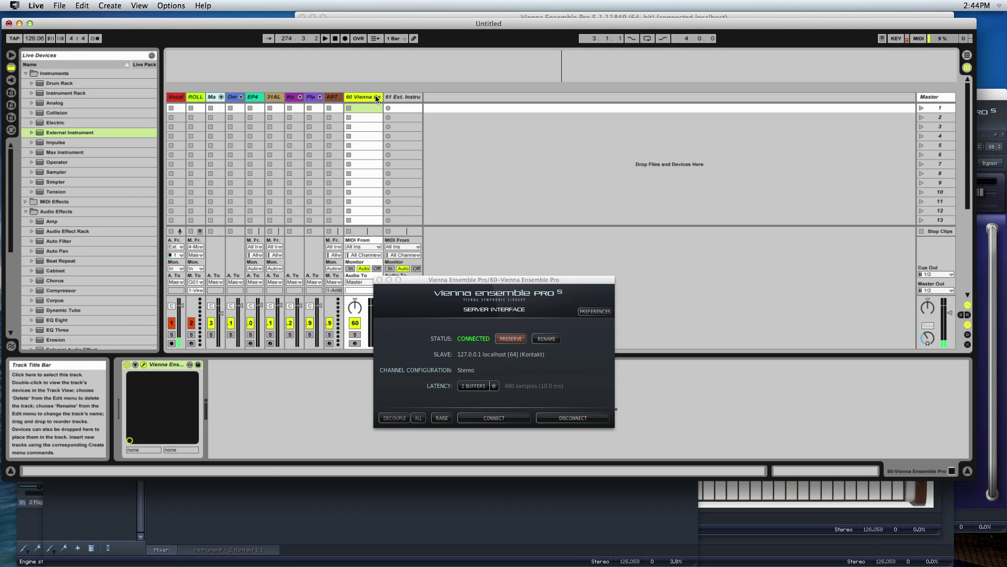
pyautogui.click(402, 97)
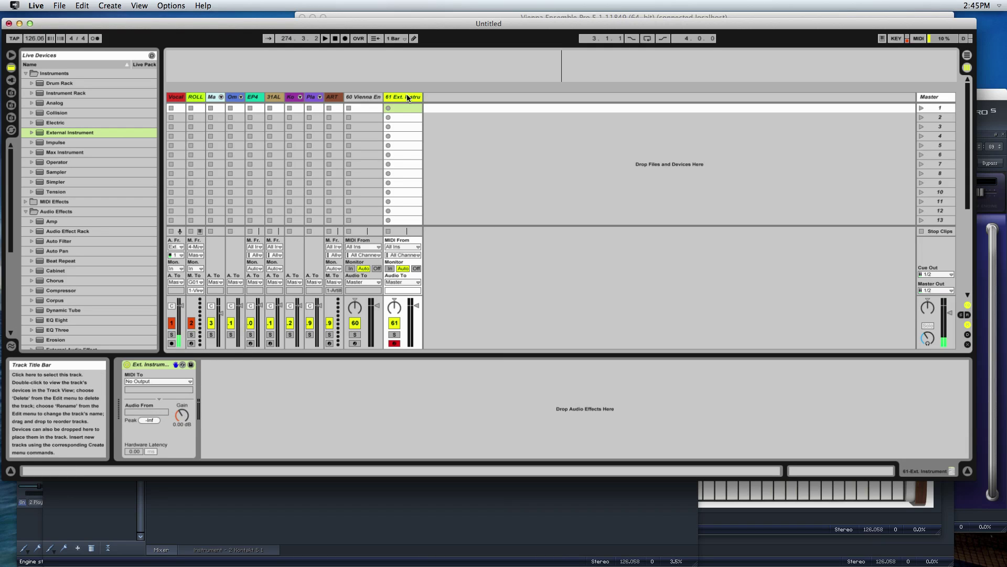
# Duplicate the External Instrument track and route track 61's MIDI to Vienna Ensemble Pro channel 2.
pyautogui.press('super+d')
pyautogui.press('super+d')
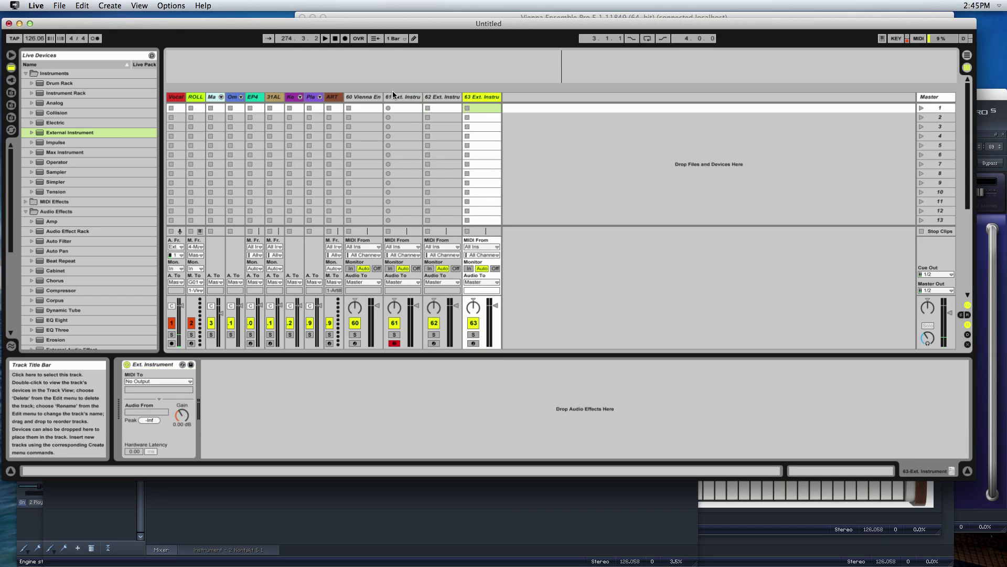
pyautogui.click(395, 95)
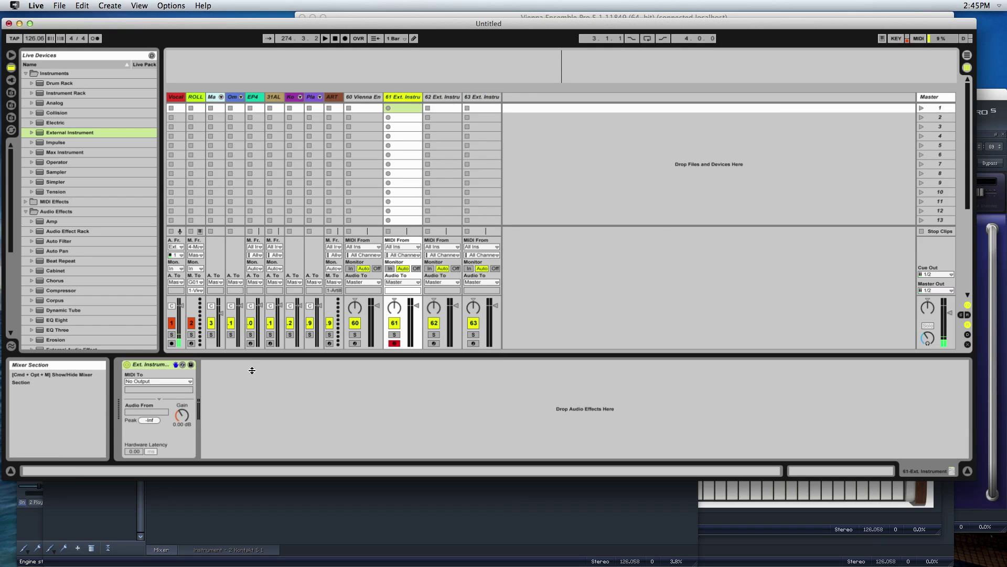
pyautogui.click(169, 381)
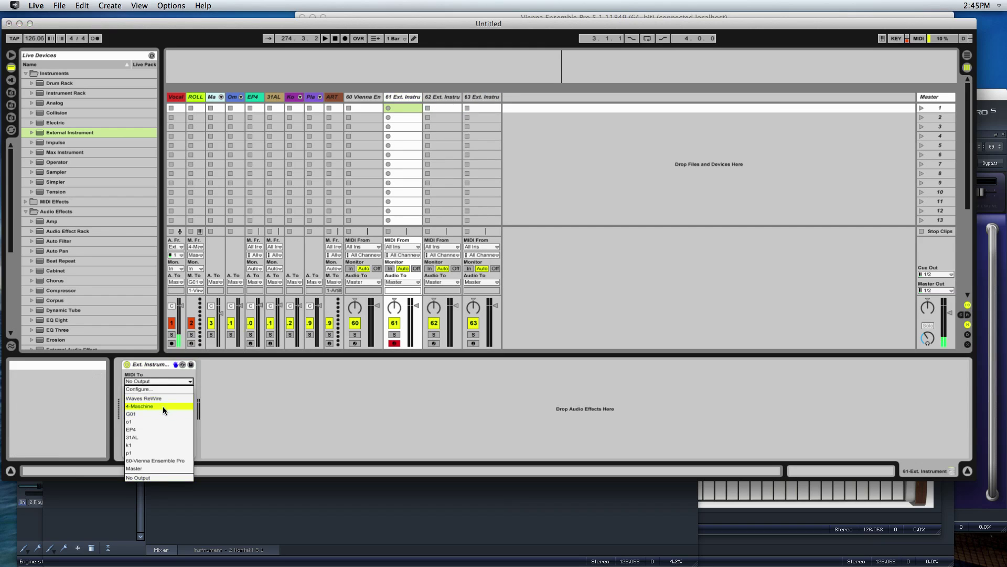
pyautogui.click(160, 460)
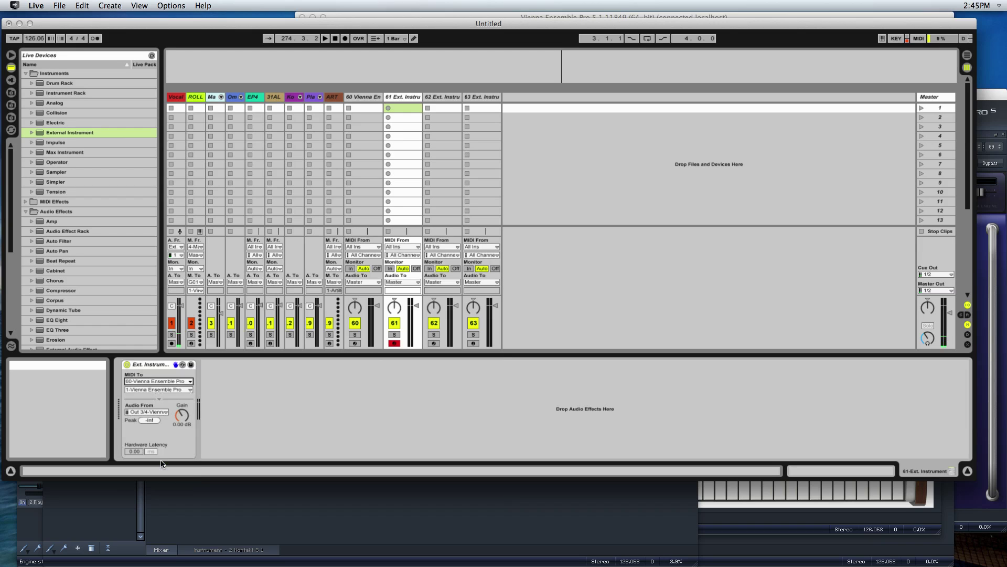
pyautogui.click(159, 388)
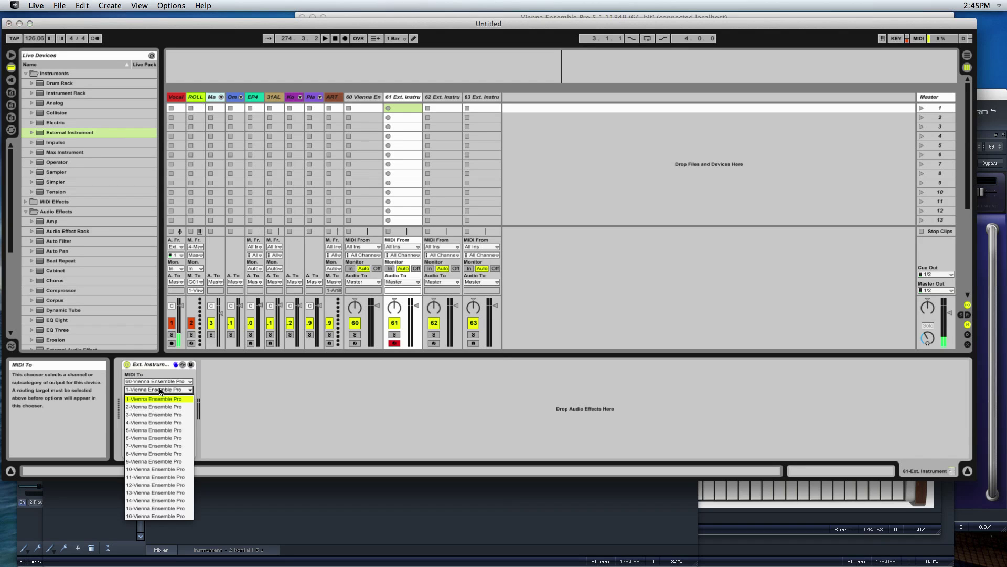
pyautogui.click(159, 402)
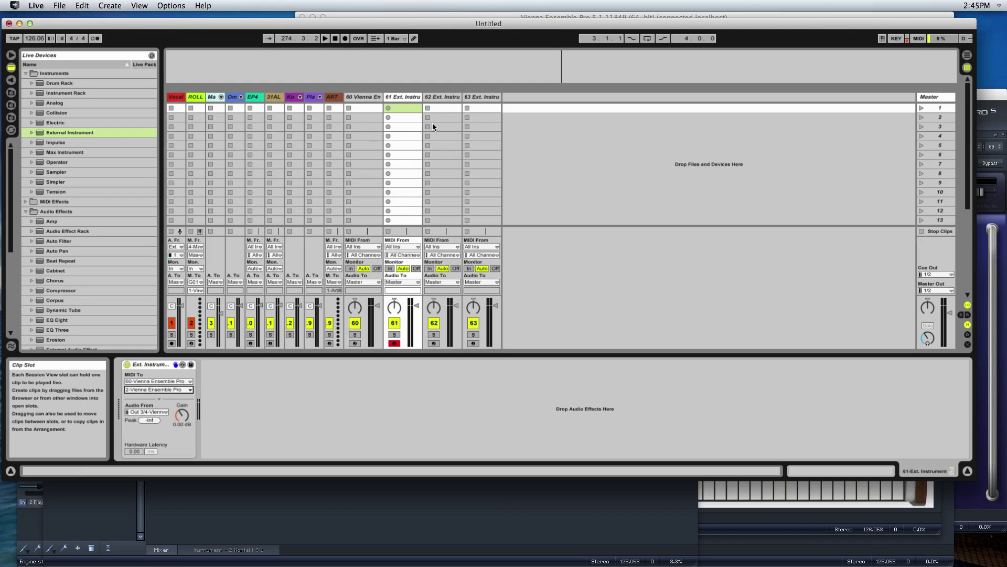
# Route track 62's MIDI to Vienna Ensemble Pro channel 3, returning audio from Out 5/6.
pyautogui.click(437, 96)
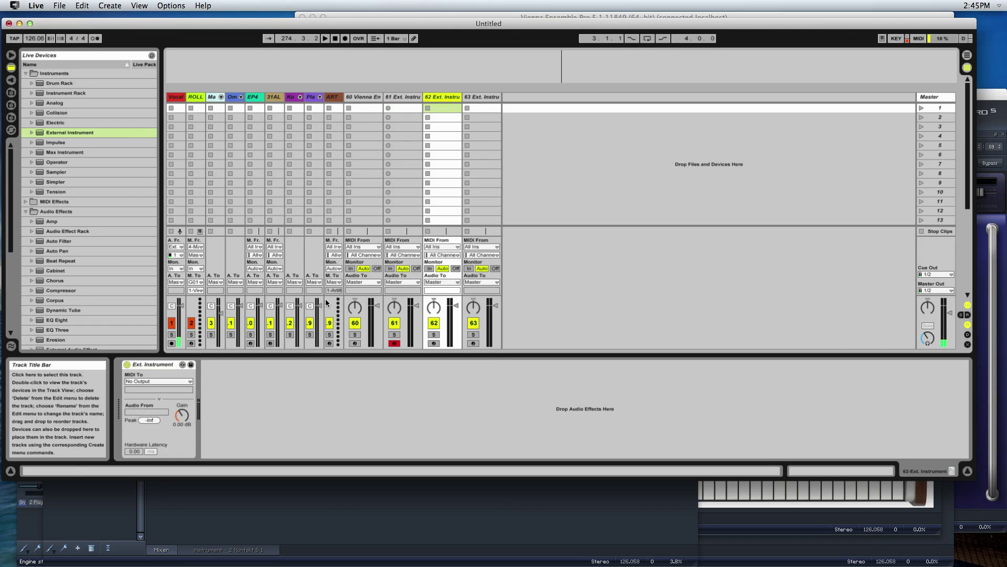
pyautogui.click(157, 381)
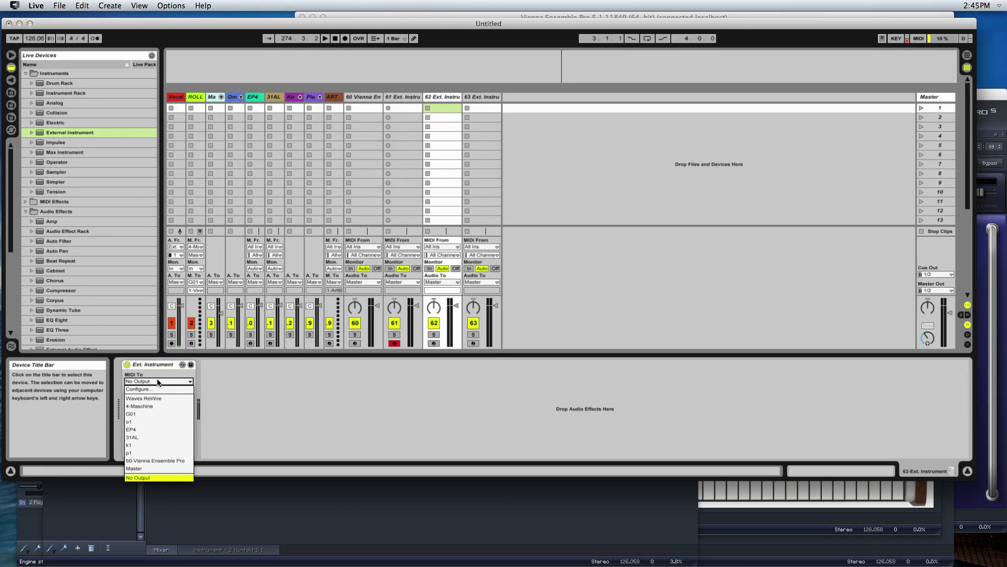
pyautogui.click(160, 461)
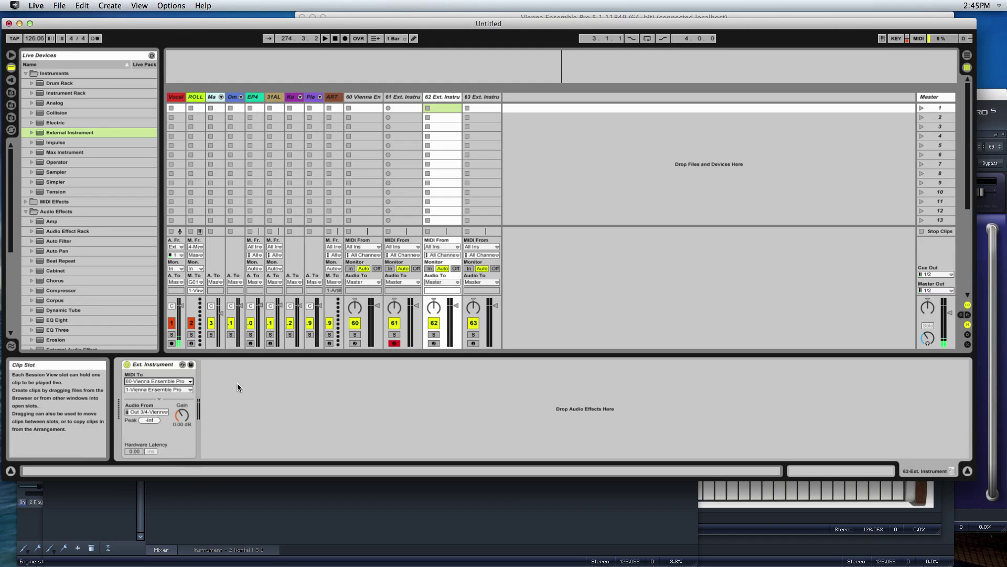
pyautogui.click(159, 411)
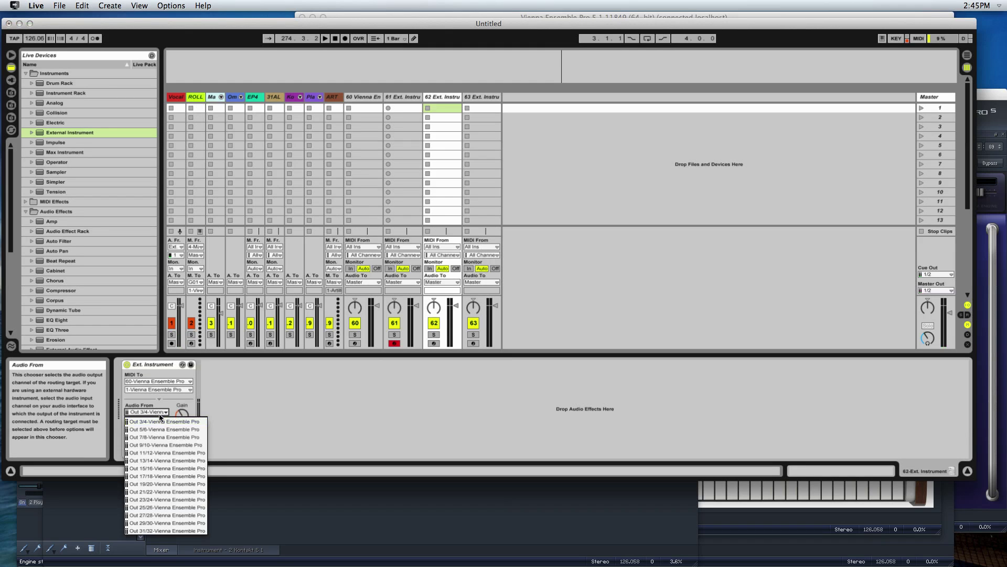
pyautogui.click(160, 394)
pyautogui.click(159, 391)
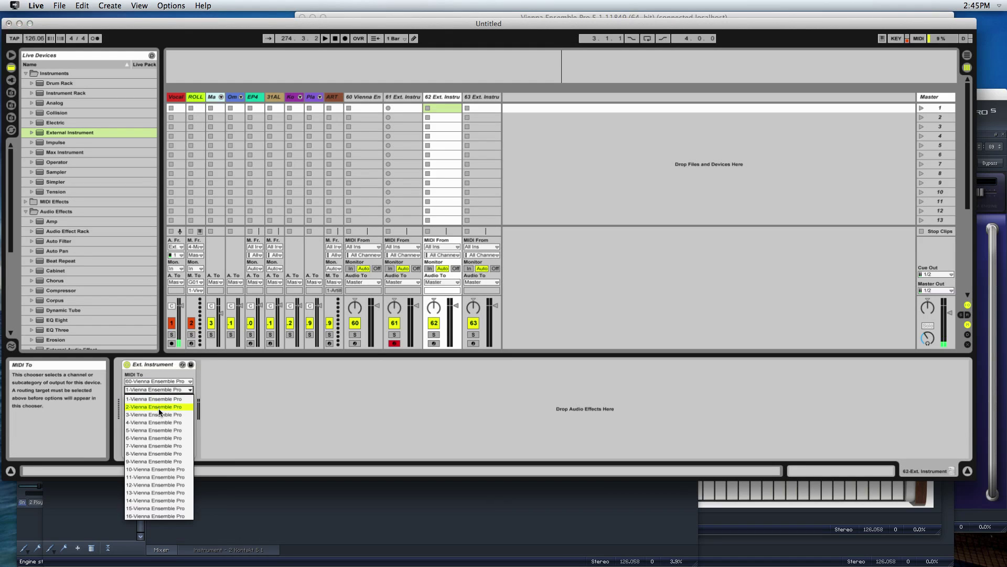
pyautogui.click(159, 412)
pyautogui.click(157, 413)
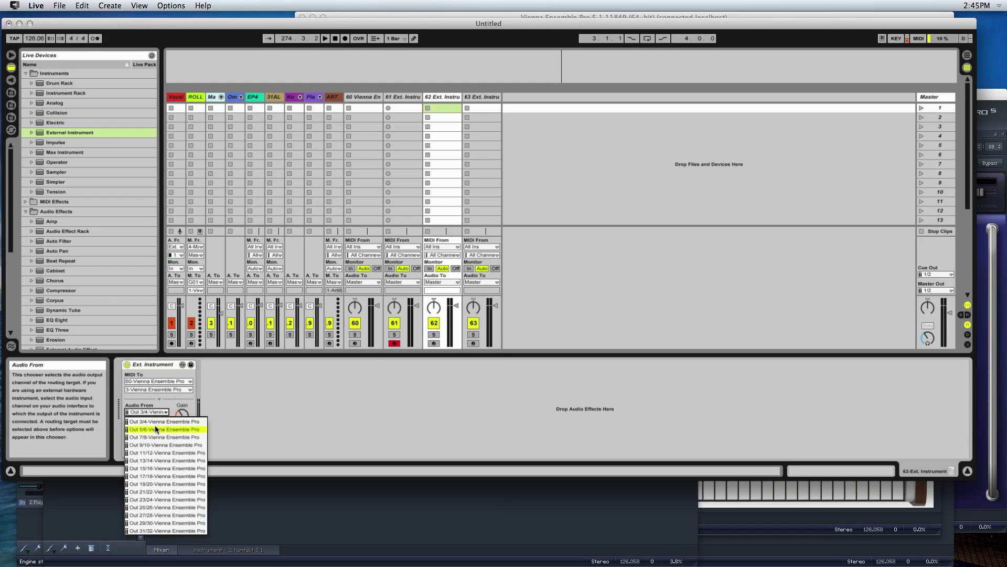
pyautogui.click(155, 429)
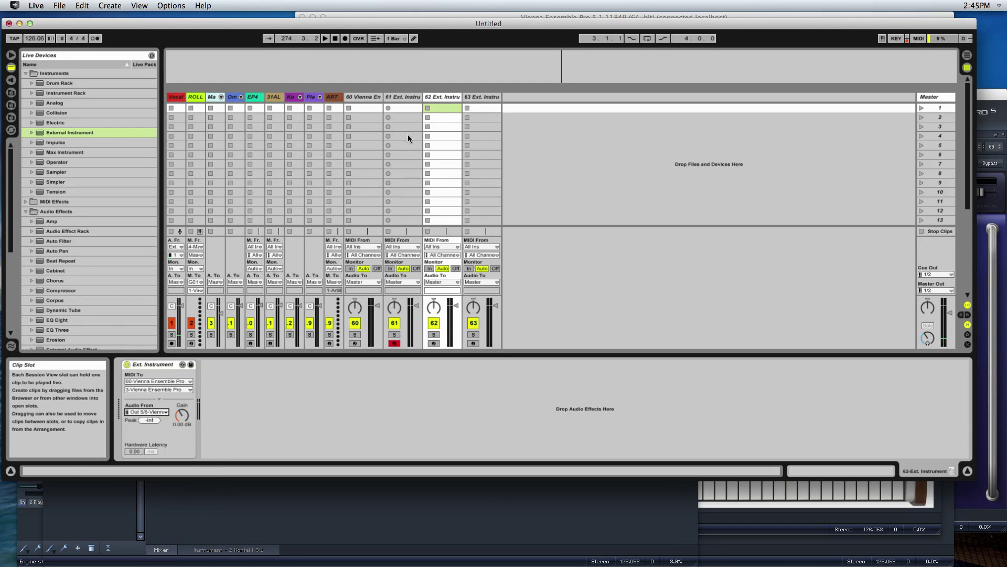
# Route track 63's MIDI to Vienna Ensemble Pro channel 4, returning audio from Out 7/8.
pyautogui.click(494, 96)
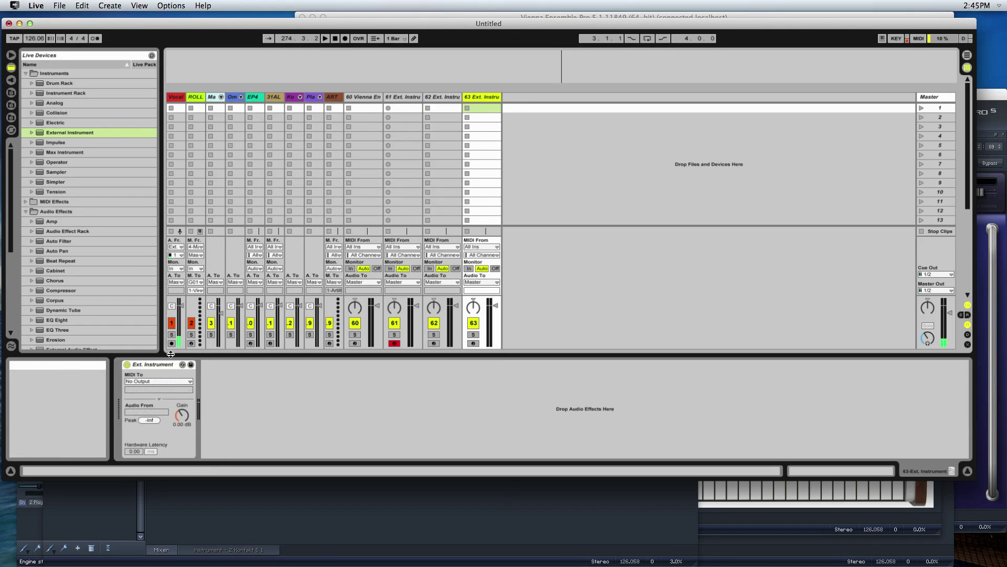
pyautogui.click(166, 381)
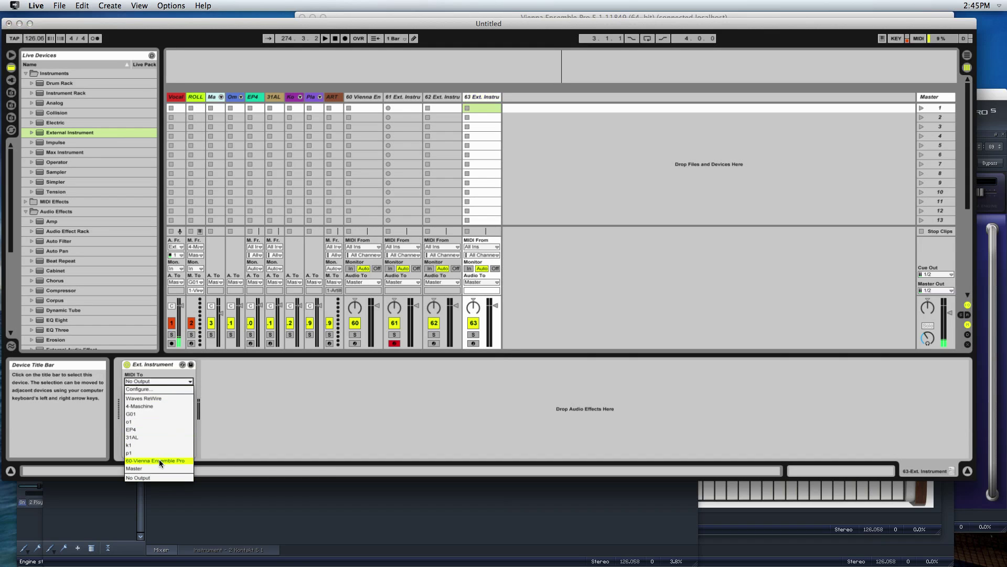
pyautogui.click(159, 459)
pyautogui.click(159, 390)
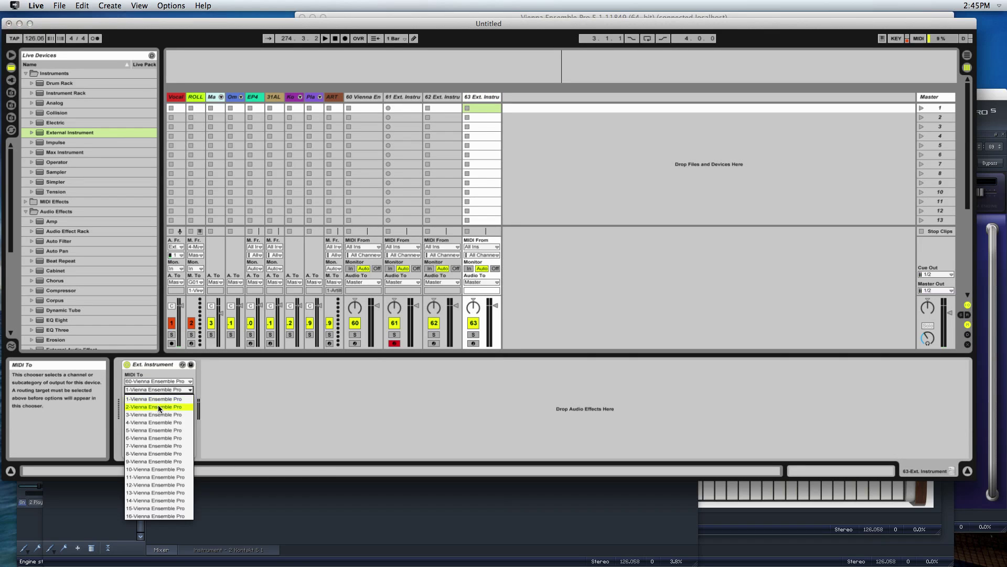
pyautogui.click(156, 420)
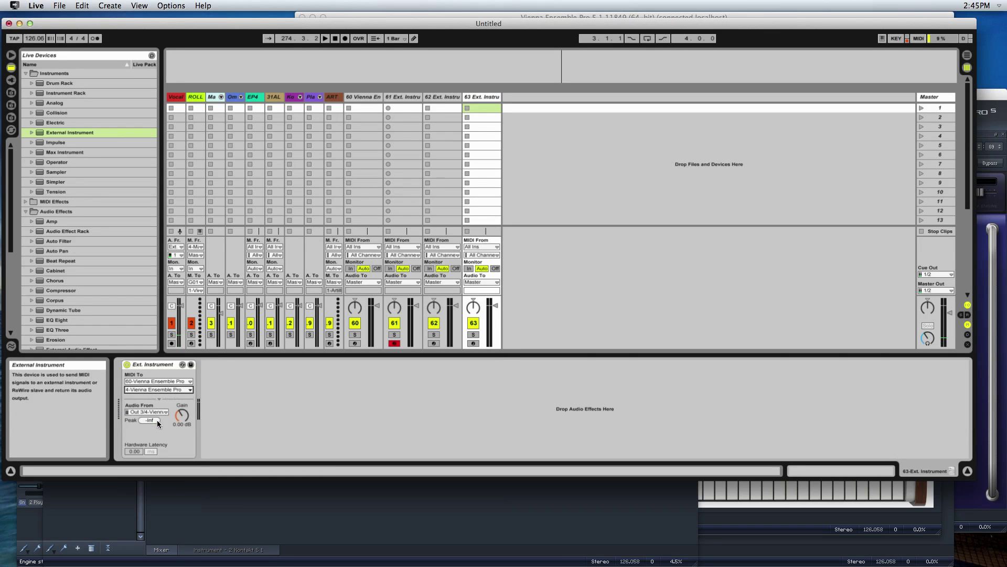
pyautogui.click(155, 412)
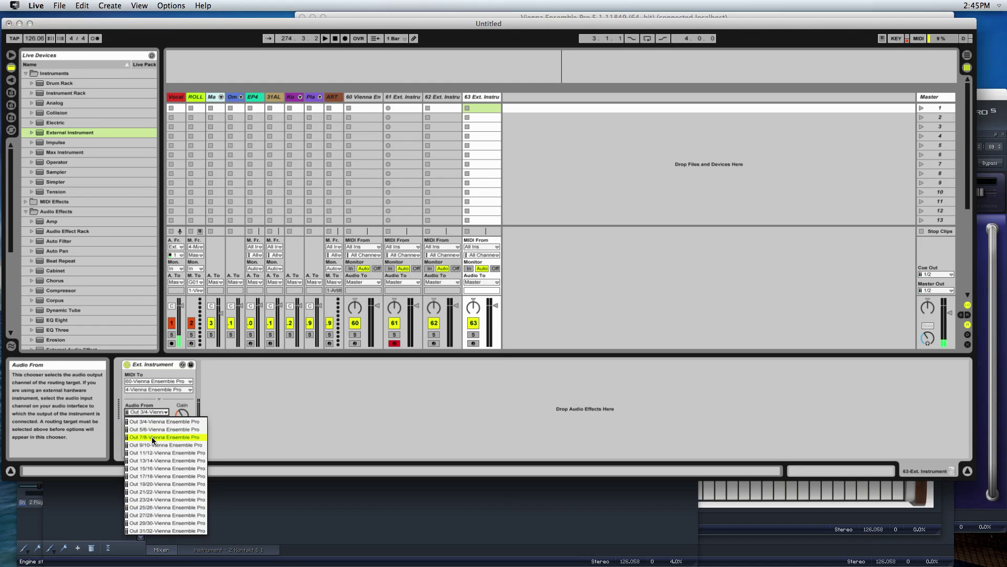
pyautogui.click(152, 436)
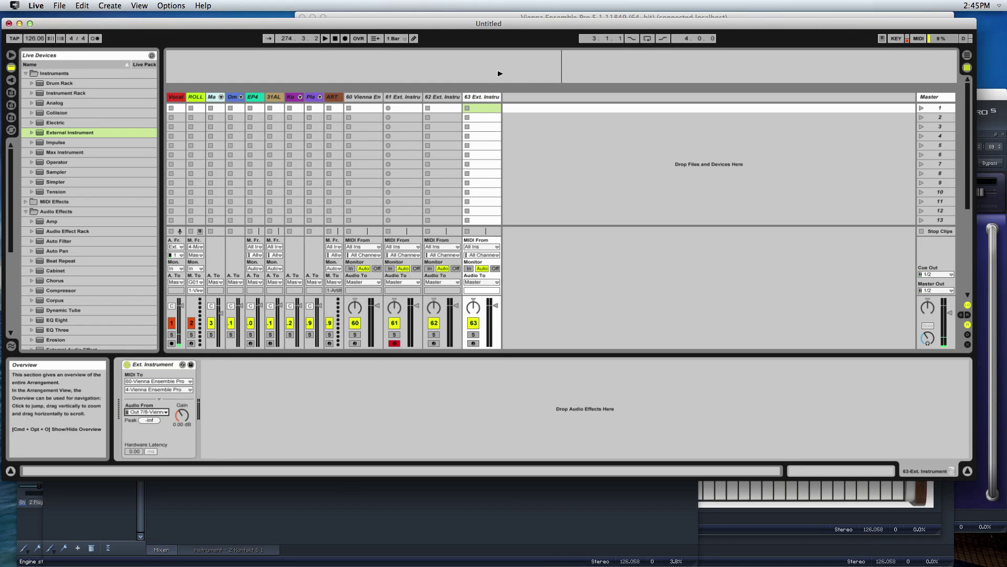
pyautogui.click(479, 96)
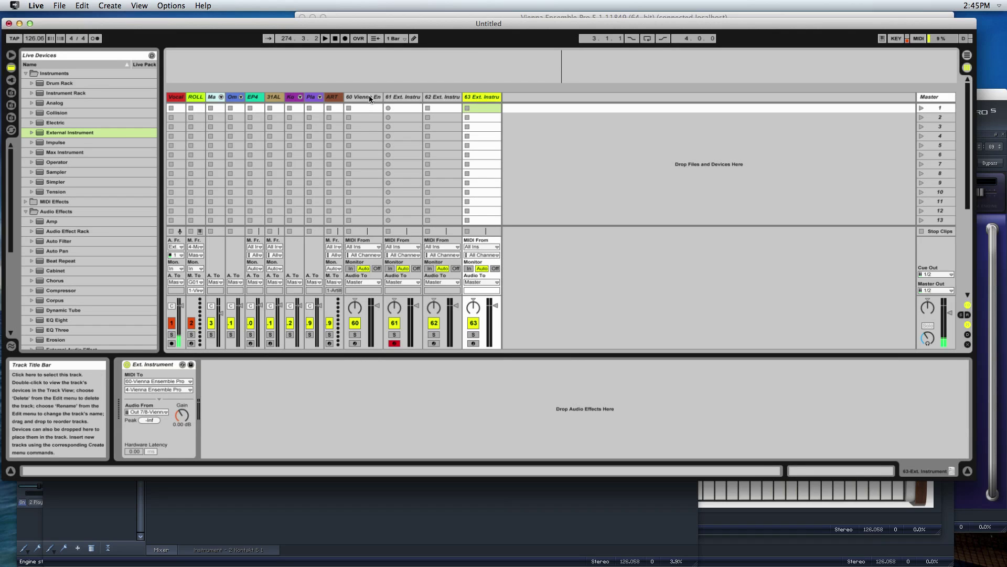
# Group tracks 60–63 into one group track renamed Kon5.
pyautogui.keyDown('shift'); pyautogui.click(369, 96); pyautogui.keyUp('shift')
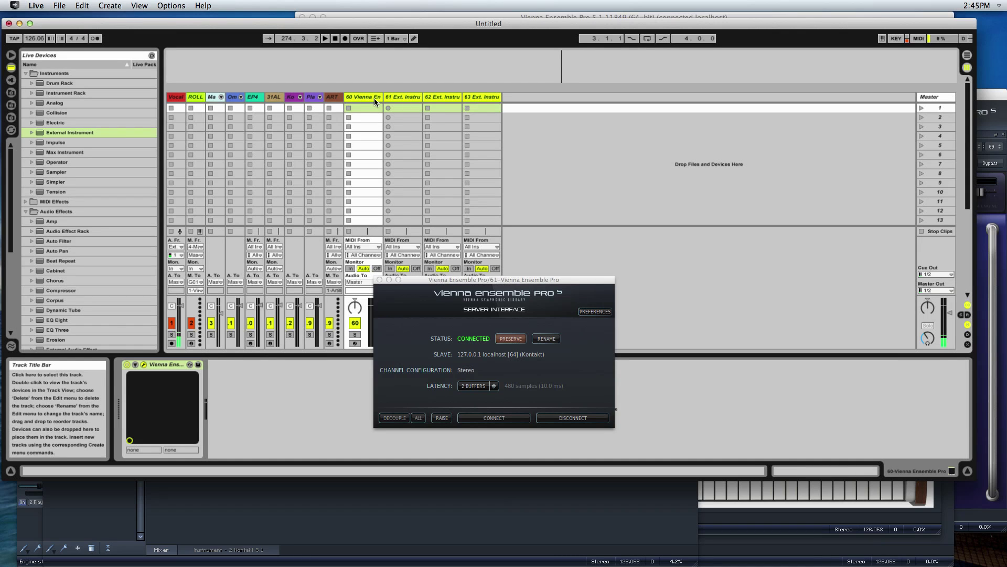
pyautogui.press('super+g')
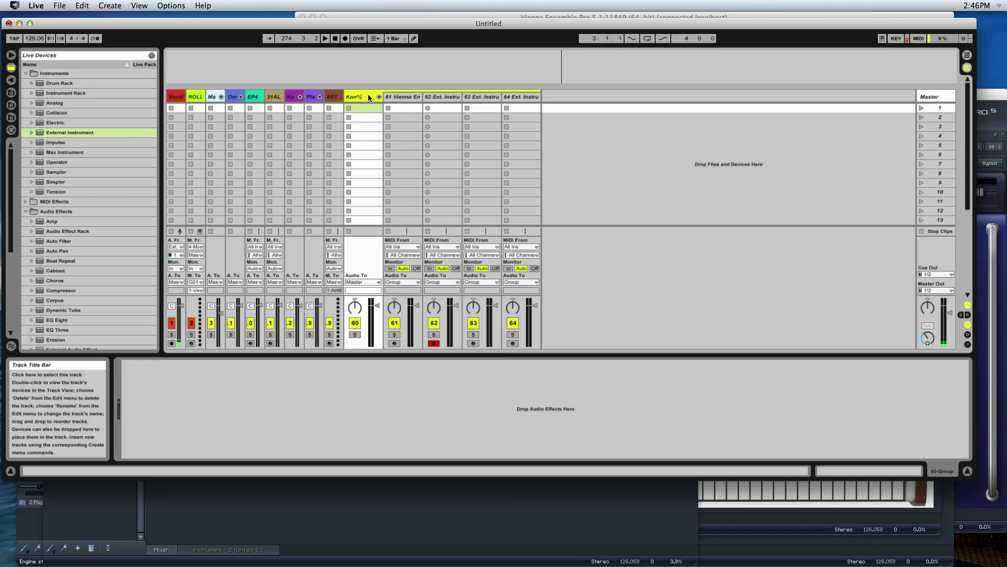
pyautogui.press('Return')
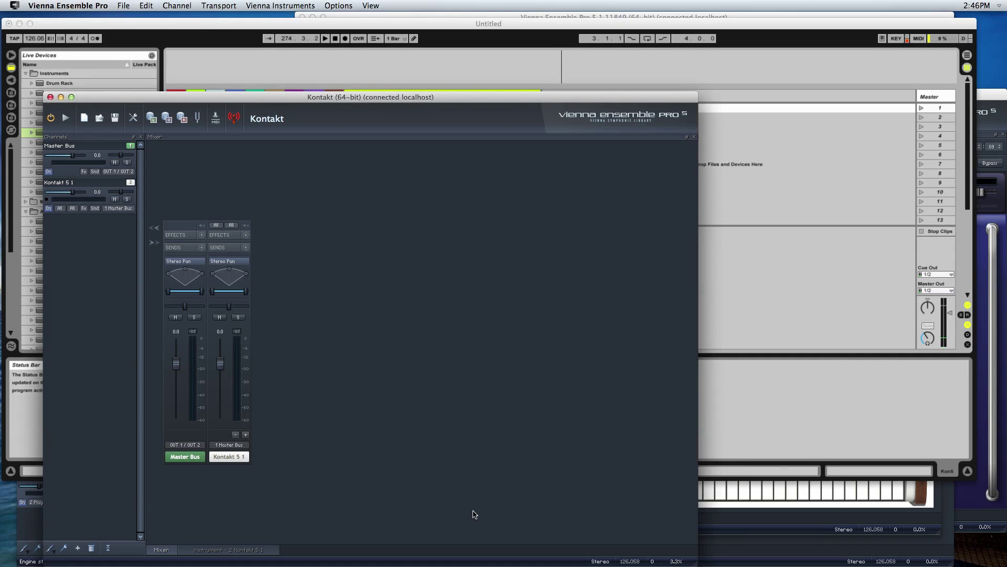
# Add Input 1, Input 2 and Input 3 channels to the Kontakt instance's mixer.
pyautogui.click(474, 510)
pyautogui.rightClick(277, 328)
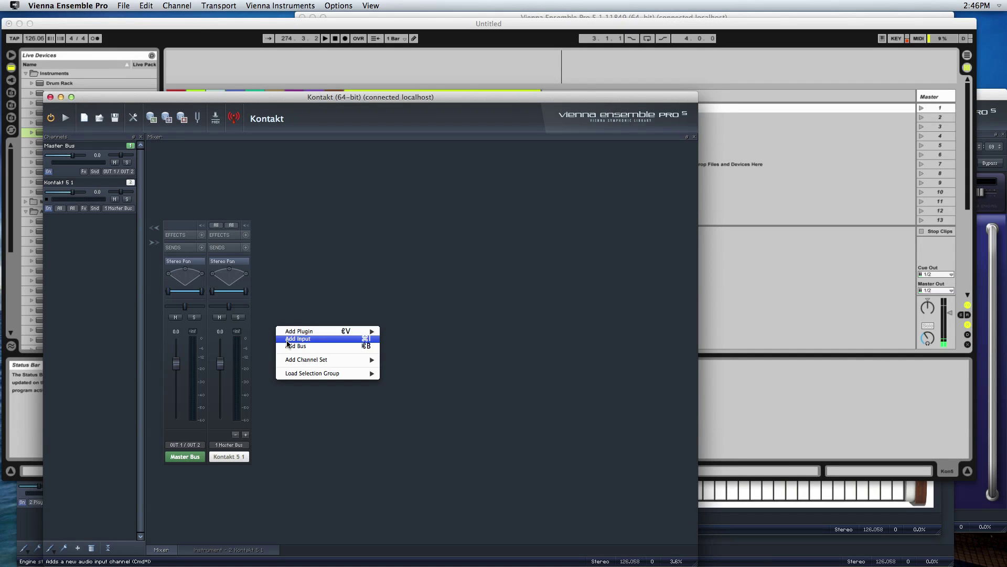
pyautogui.click(288, 339)
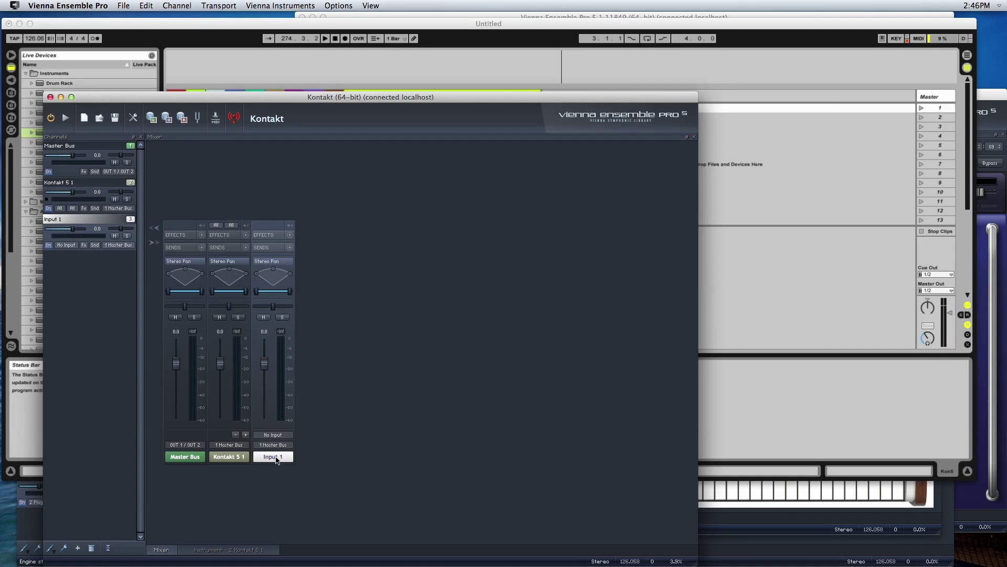
pyautogui.press('super+d')
pyautogui.press('super+d')
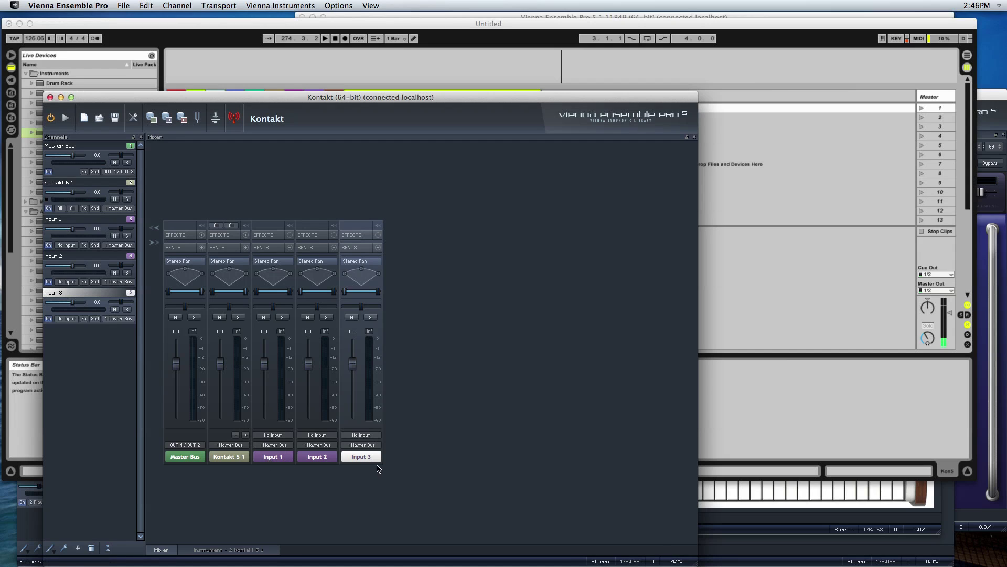
pyautogui.click(220, 459)
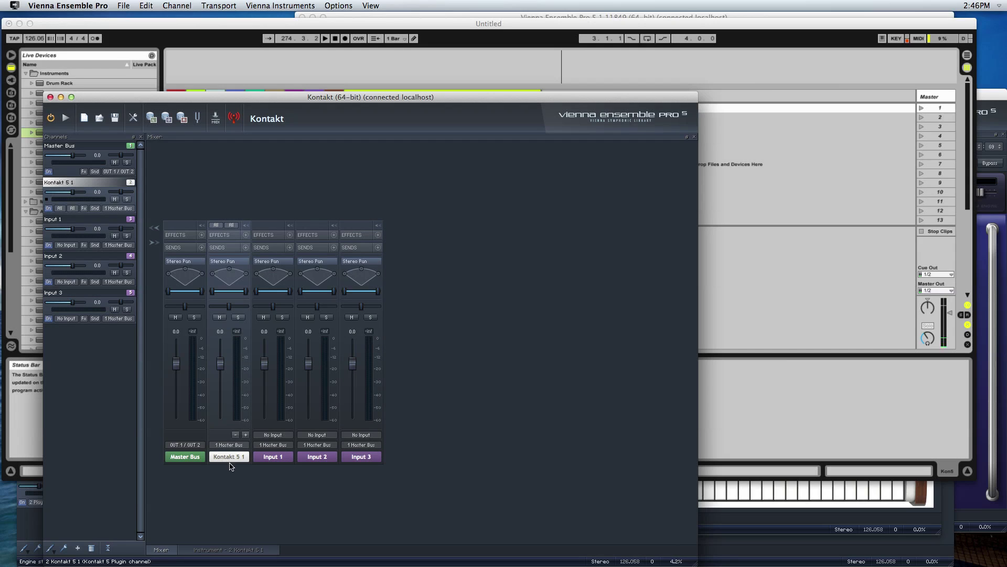
# Feed Input 1, 2 and 3 from Kontakt 5 1 outputs 2, 3 and 4 respectively.
pyautogui.click(266, 435)
pyautogui.moveTo(274, 452)
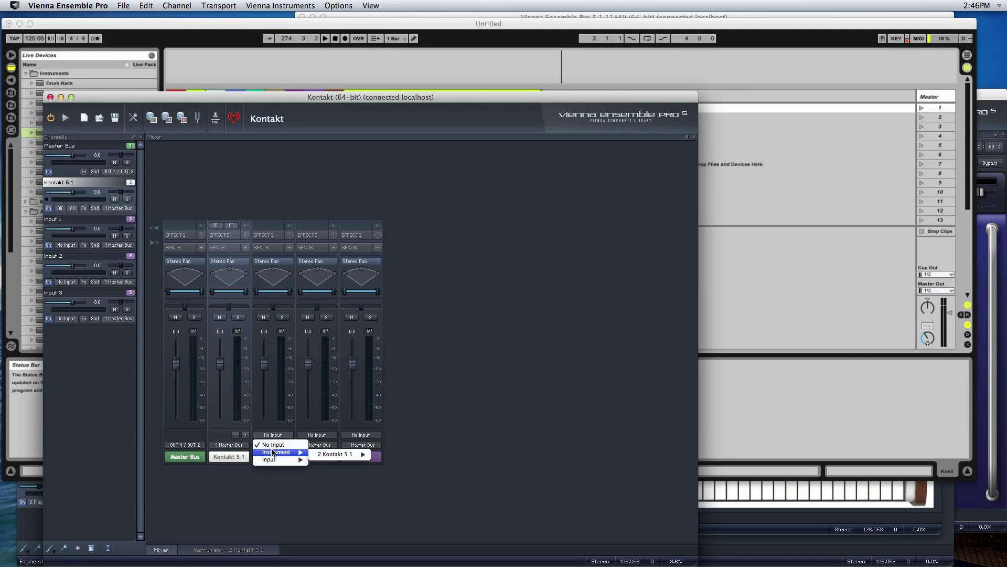
pyautogui.moveTo(331, 457)
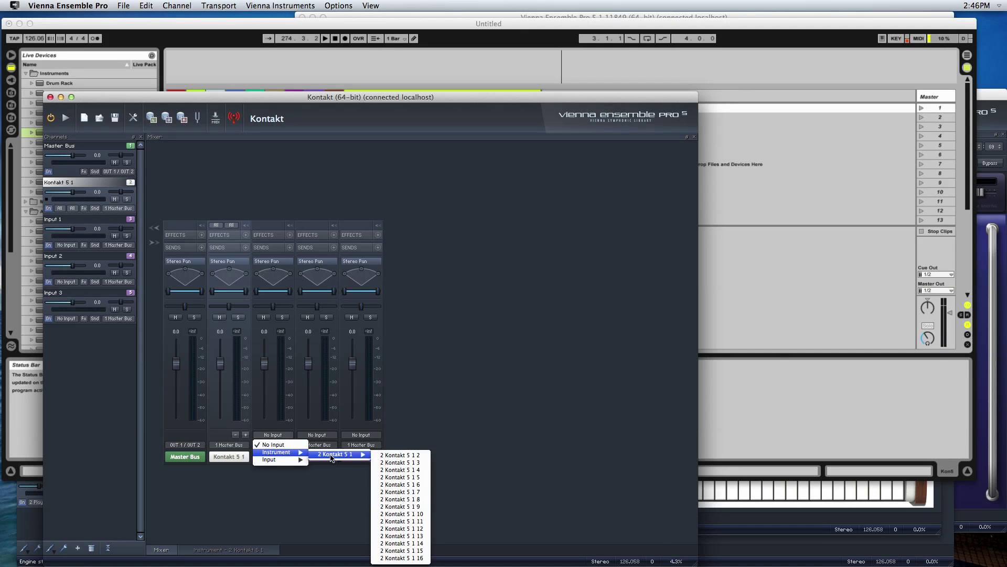
pyautogui.click(420, 455)
pyautogui.click(324, 436)
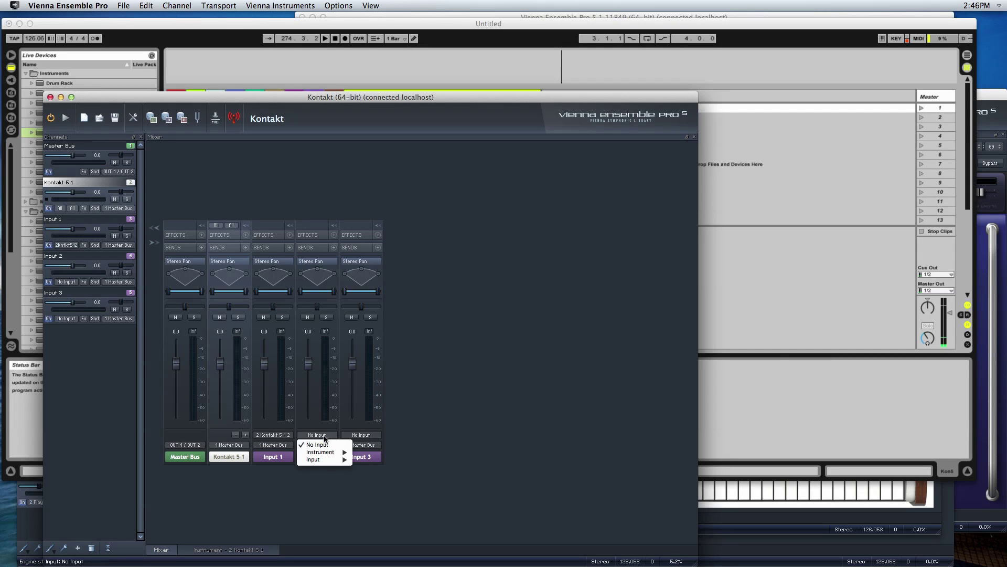
pyautogui.moveTo(385, 454)
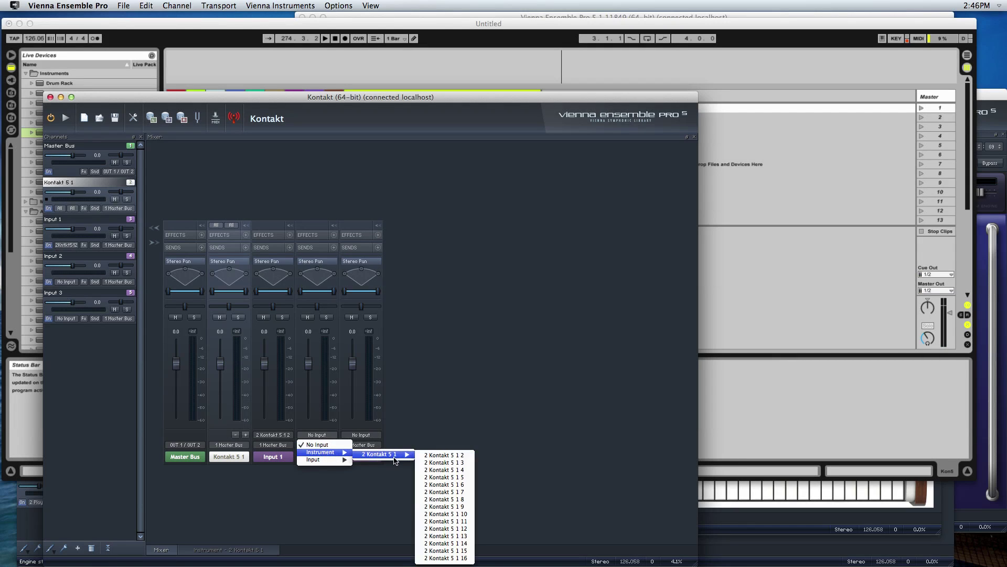
pyautogui.click(433, 462)
pyautogui.click(374, 435)
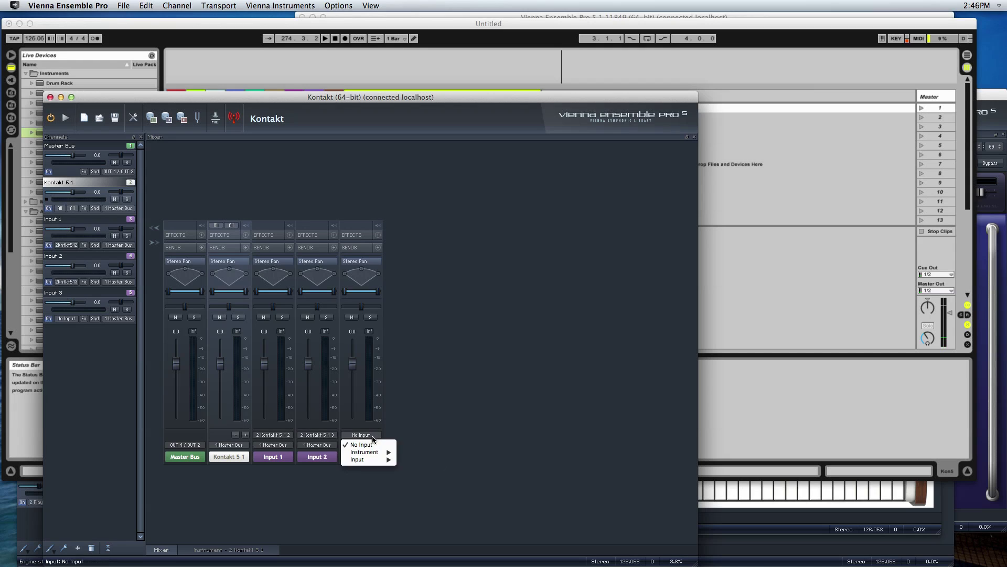
pyautogui.moveTo(389, 461)
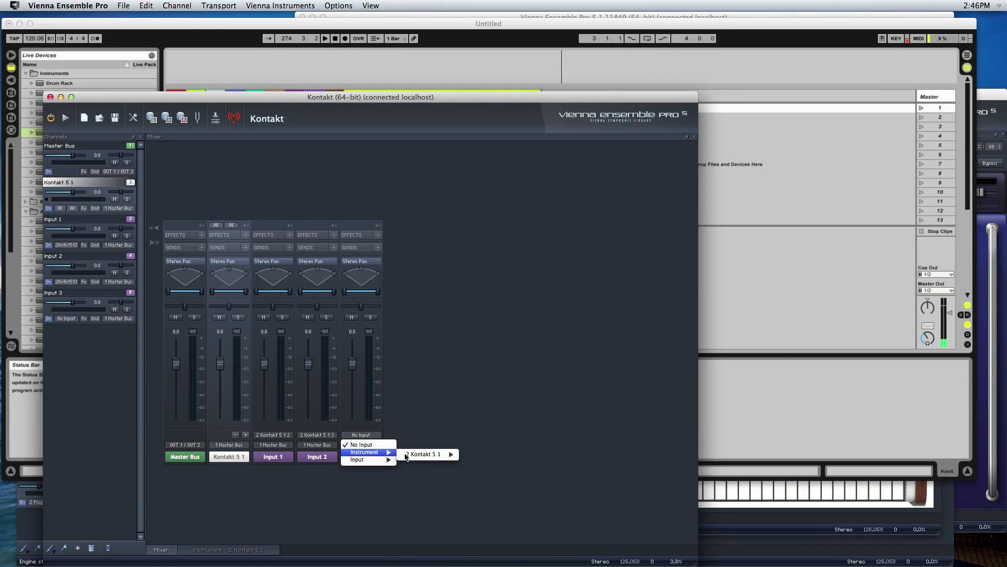
pyautogui.moveTo(427, 454)
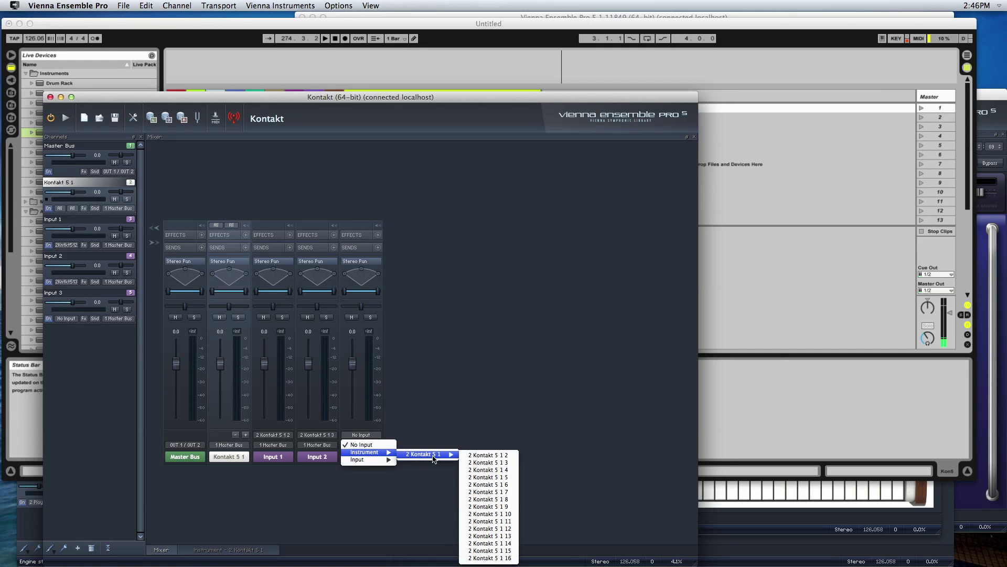
pyautogui.click(479, 470)
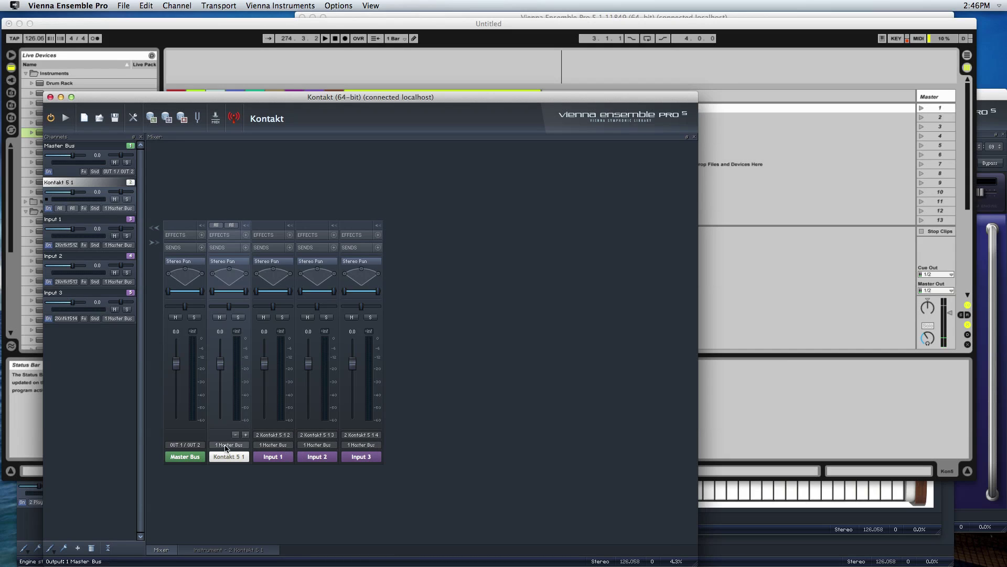
# Route Inputs 1–3 to OUT 3/4, 5/6 and 7/8, and Kontakt 5 1 to OUT 1/2.
pyautogui.click(264, 447)
pyautogui.moveTo(269, 461)
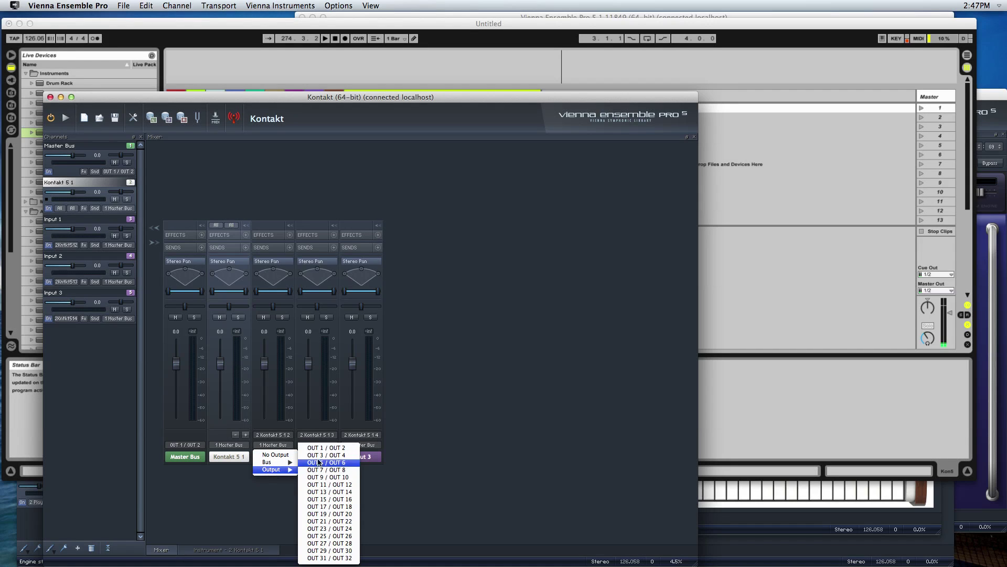
pyautogui.click(323, 455)
pyautogui.click(320, 445)
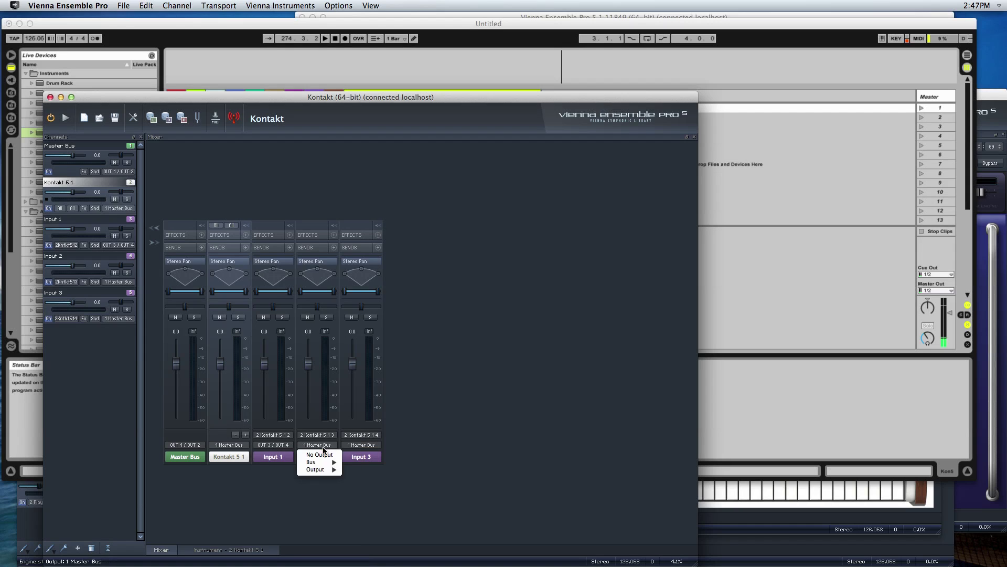
pyautogui.moveTo(329, 470)
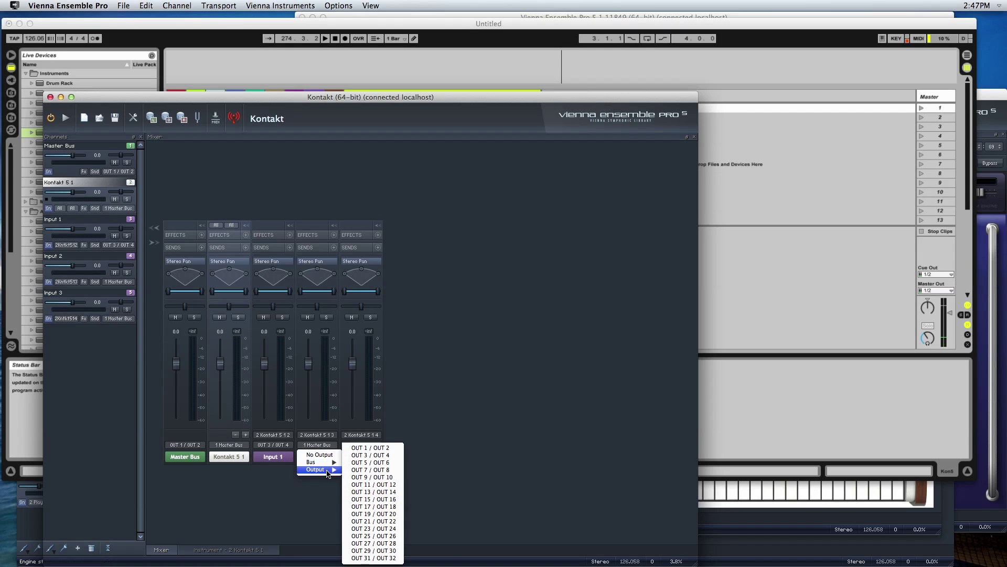
pyautogui.click(360, 464)
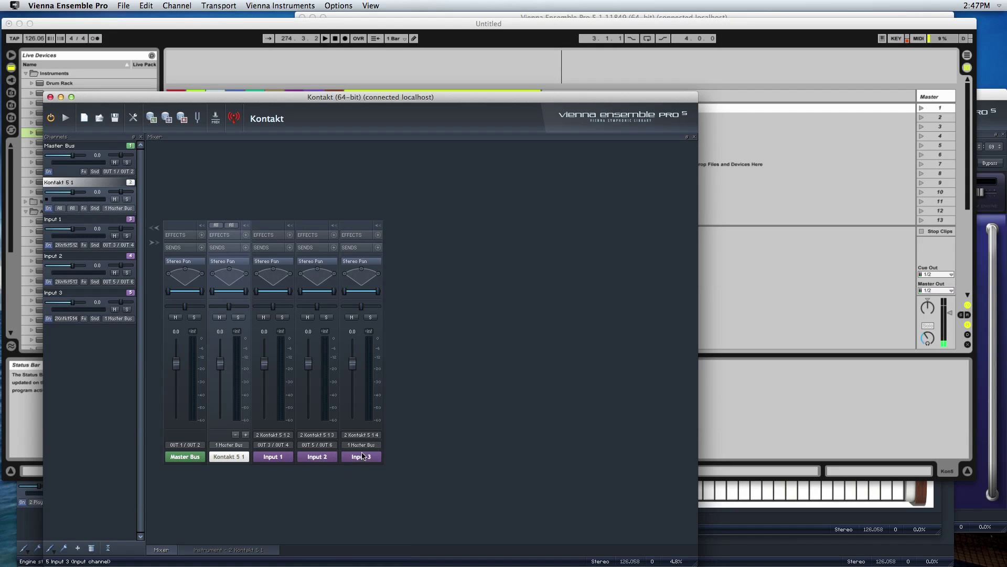
pyautogui.click(365, 445)
pyautogui.moveTo(362, 469)
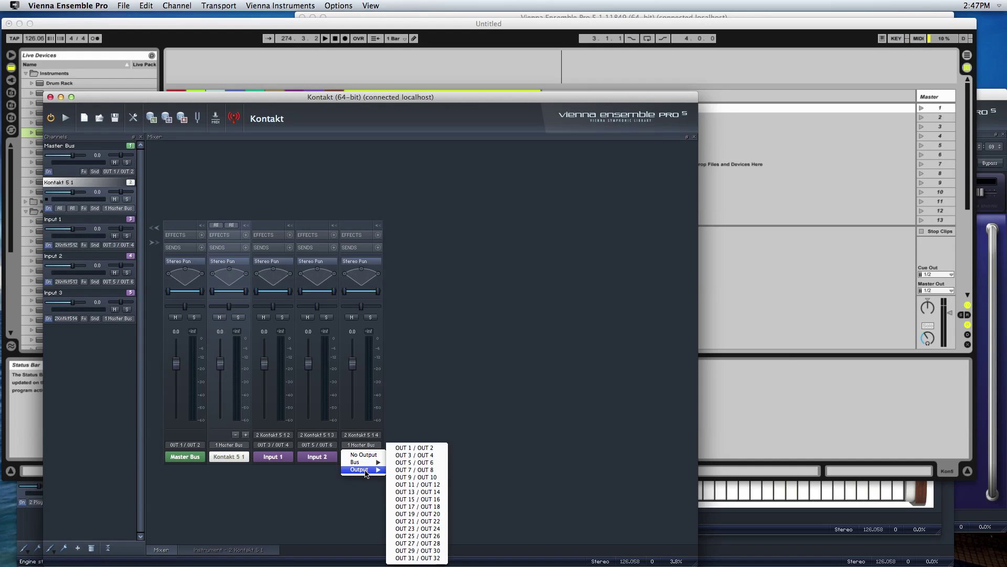
pyautogui.click(419, 471)
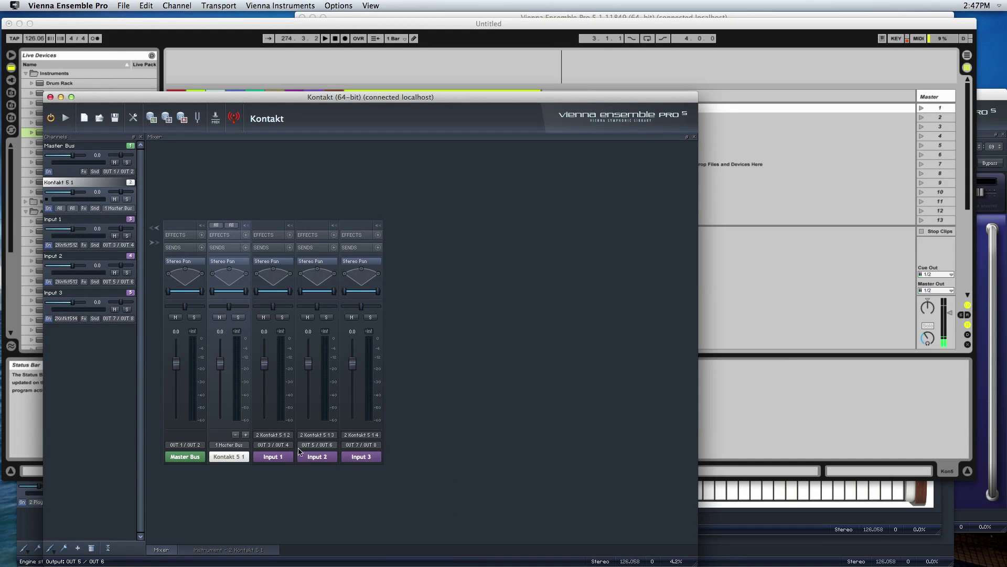
pyautogui.click(234, 446)
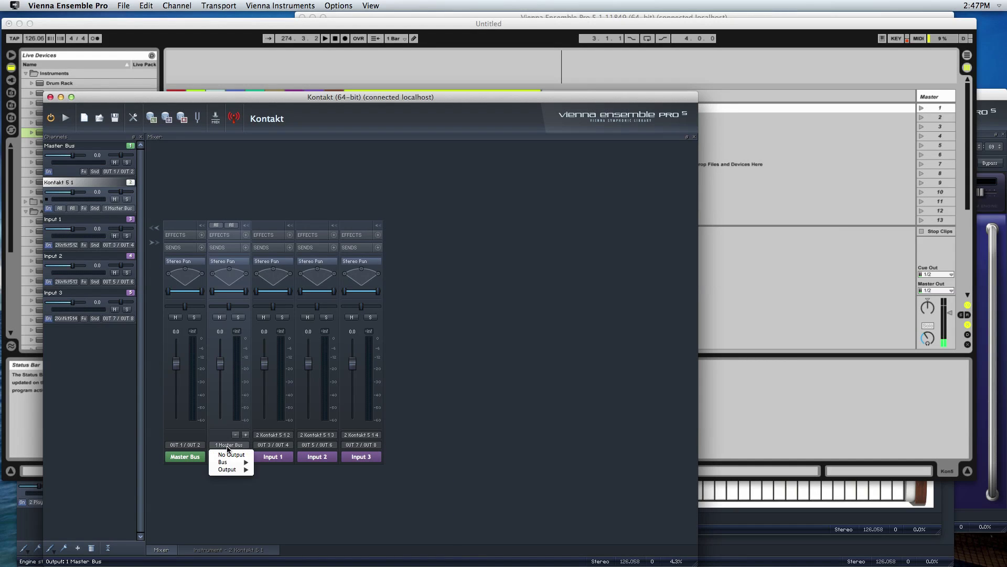
pyautogui.moveTo(236, 469)
pyautogui.click(278, 448)
# Delete the Master Bus channel and bring up Kontakt 5 1's interface.
pyautogui.click(193, 457)
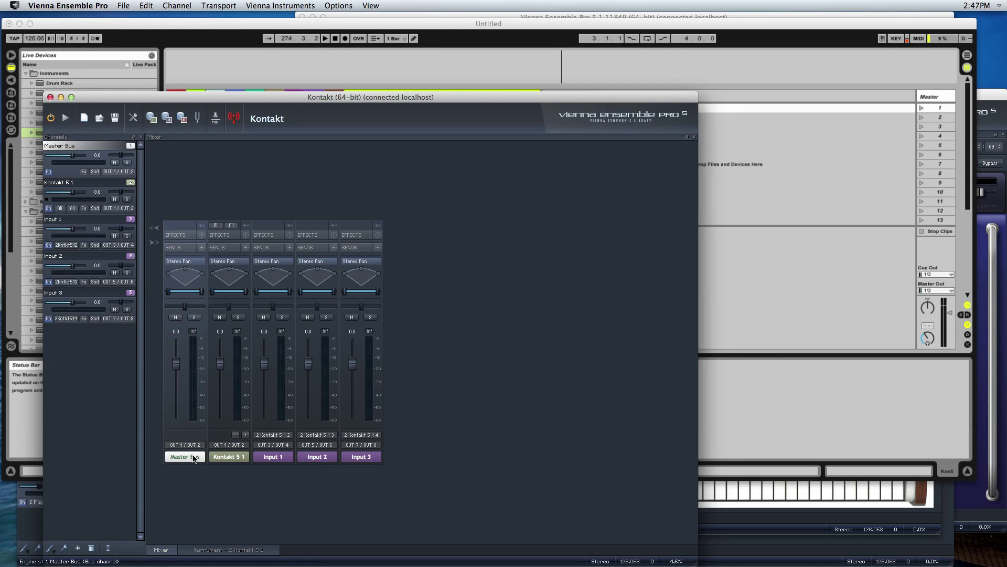
pyautogui.press('Delete')
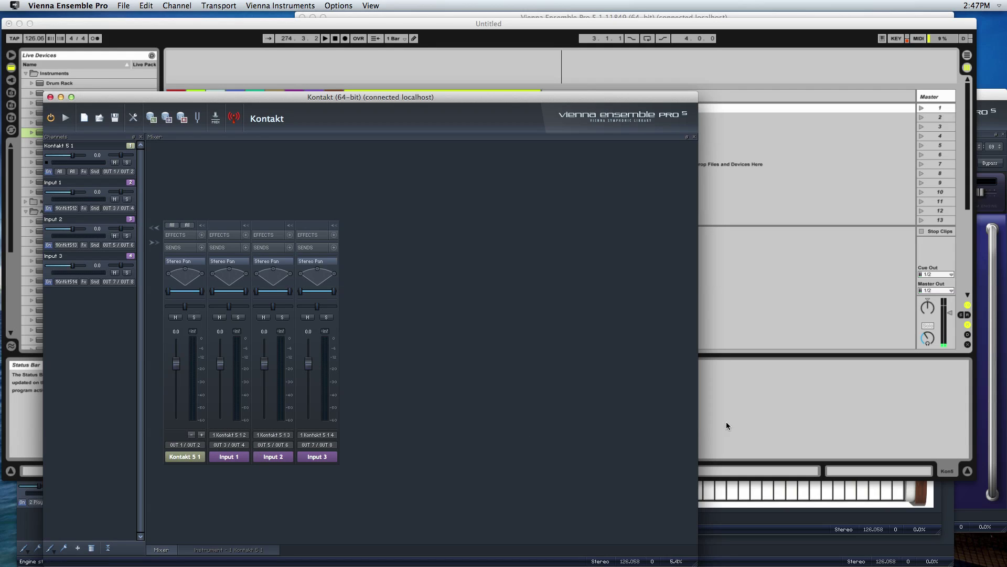
pyautogui.click(175, 458)
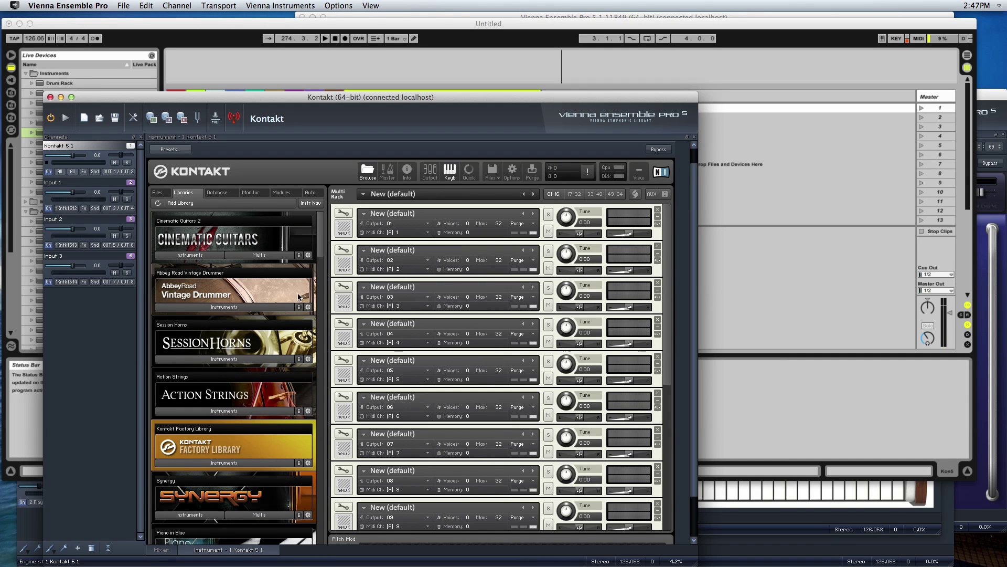
# Load Grand Piano and Alto Saxophone from the Factory Library's Band folder into rack slots 1 and 2.
pyautogui.click(224, 463)
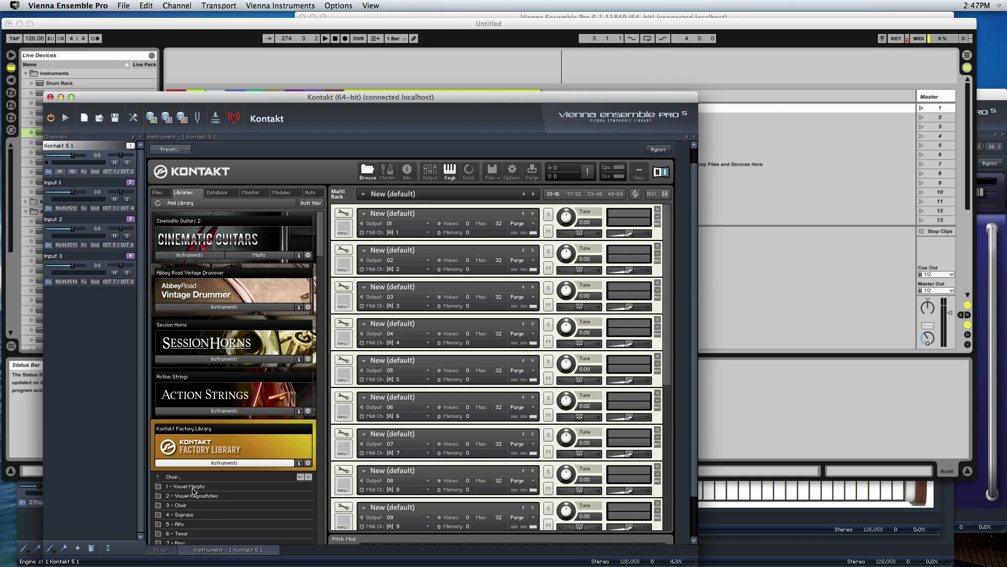
pyautogui.click(191, 478)
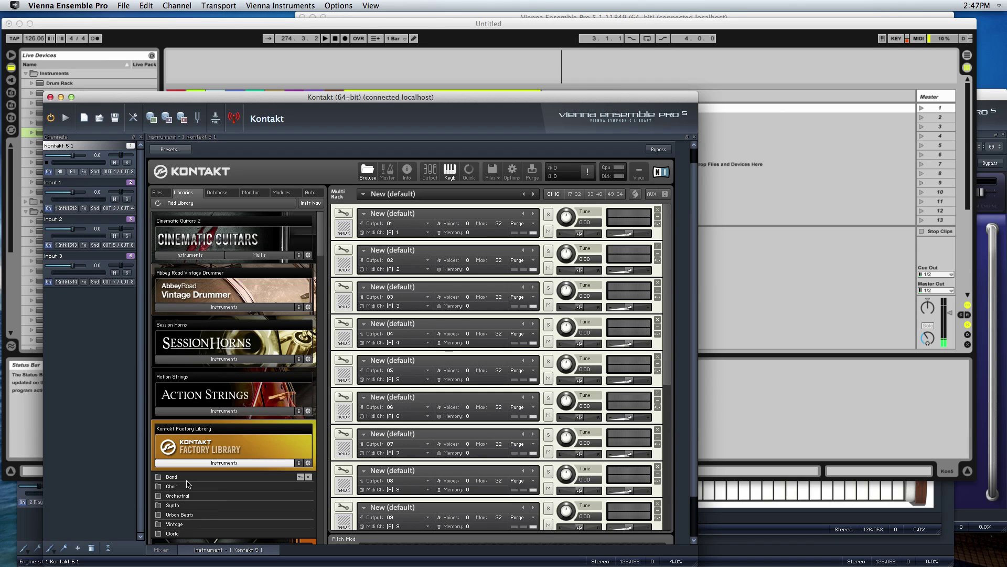
pyautogui.click(183, 479)
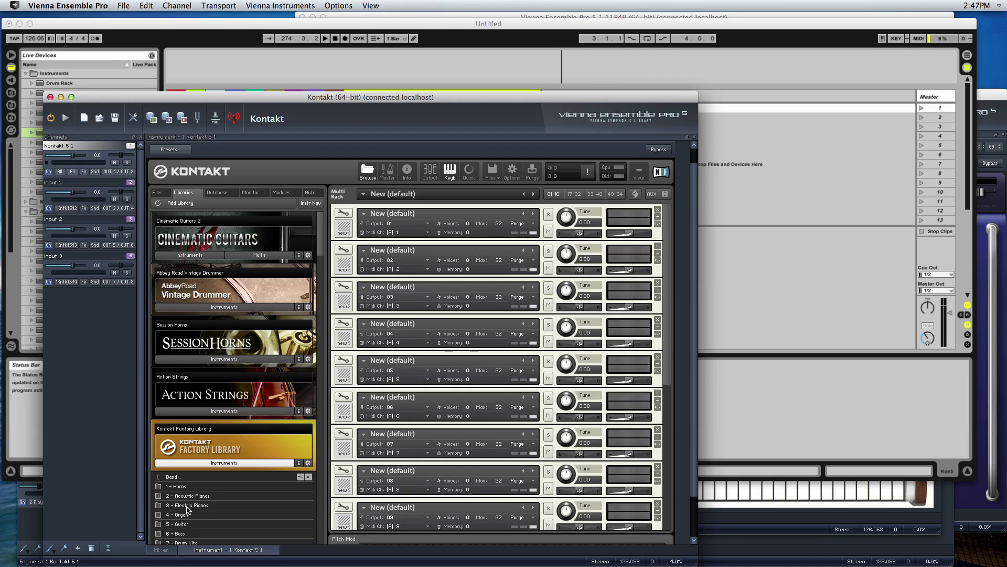
pyautogui.click(187, 496)
pyautogui.moveTo(181, 487); pyautogui.dragTo(452, 223)
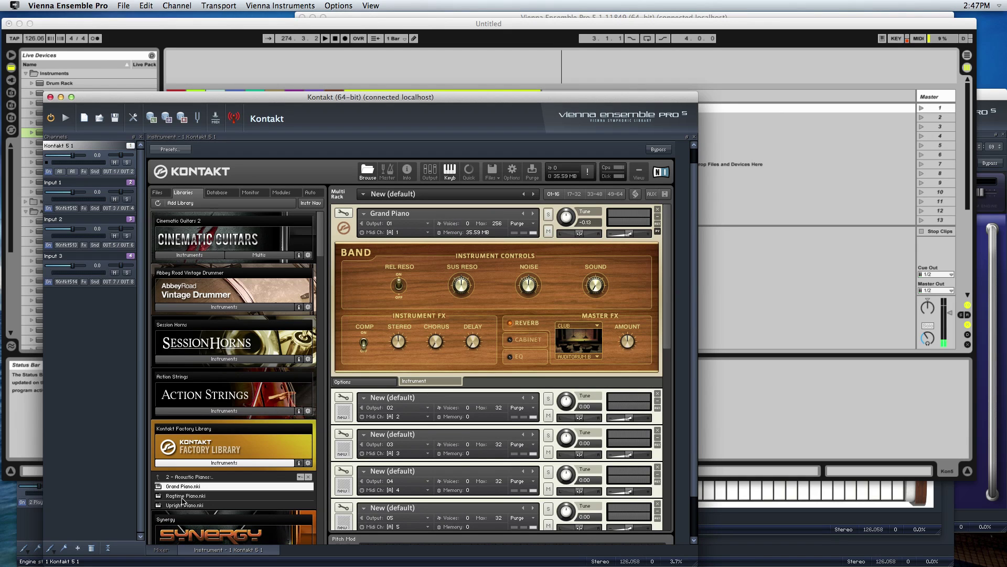
pyautogui.click(211, 477)
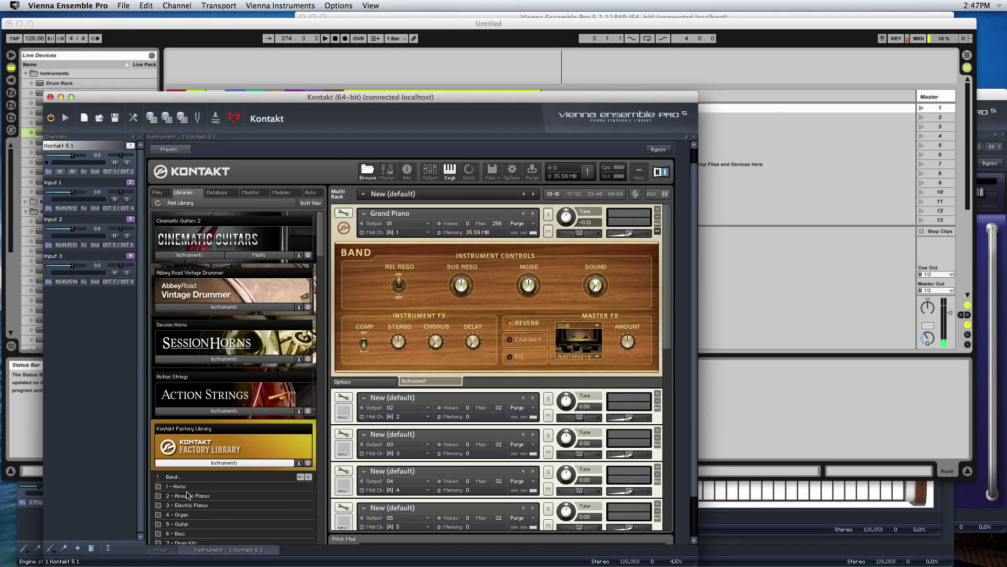
pyautogui.doubleClick(186, 486)
pyautogui.moveTo(186, 488); pyautogui.dragTo(418, 414)
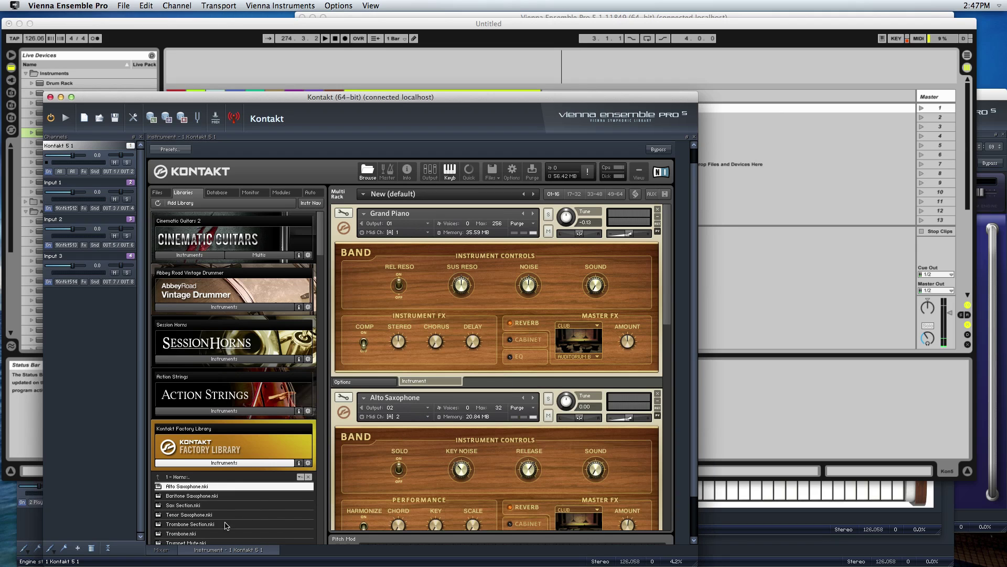
# Load Elektrik Guitar into slot 3 and Cello Ensemble from Orchestral > VSL Strings into slot 4.
pyautogui.click(234, 478)
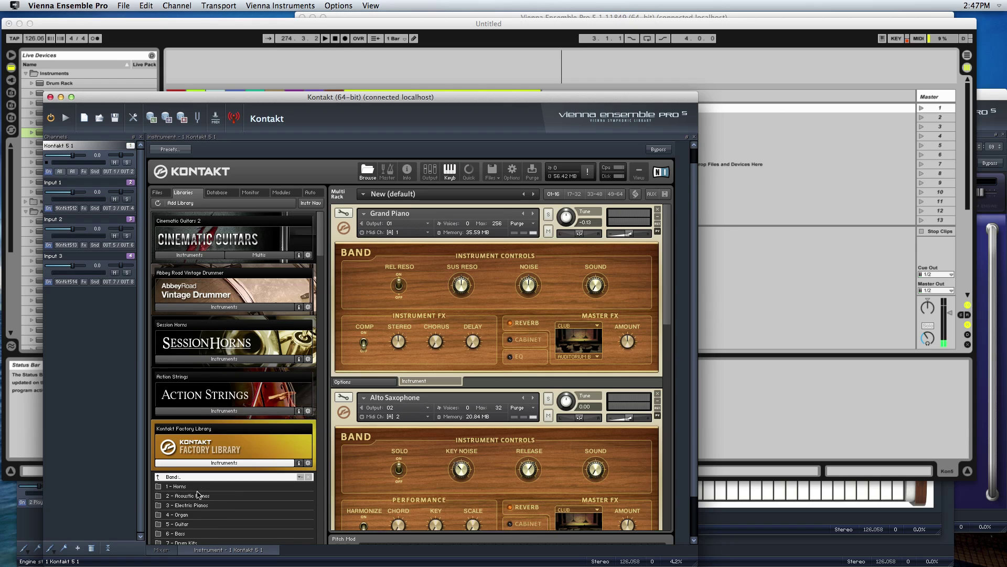
pyautogui.doubleClick(188, 524)
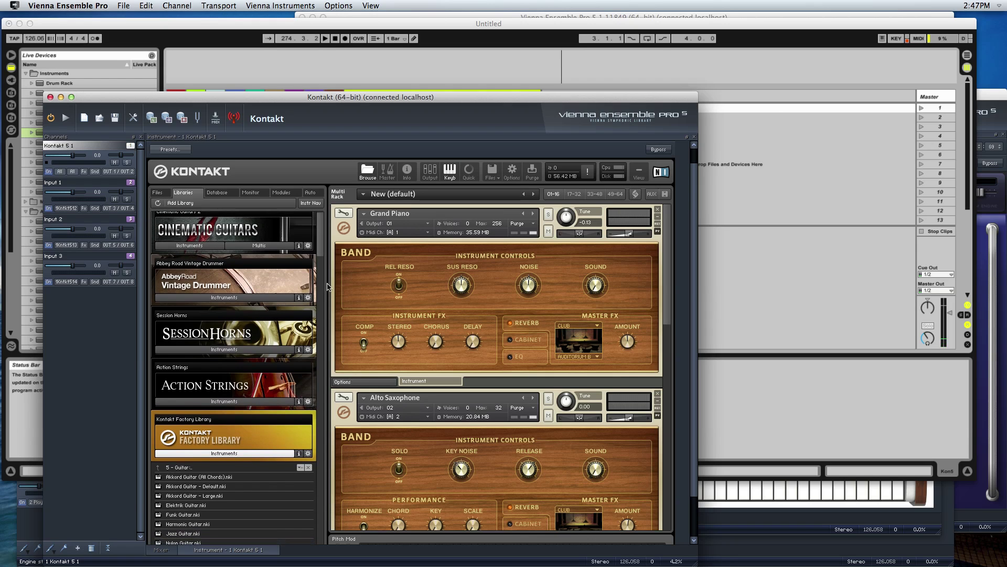
pyautogui.click(342, 230)
pyautogui.click(346, 264)
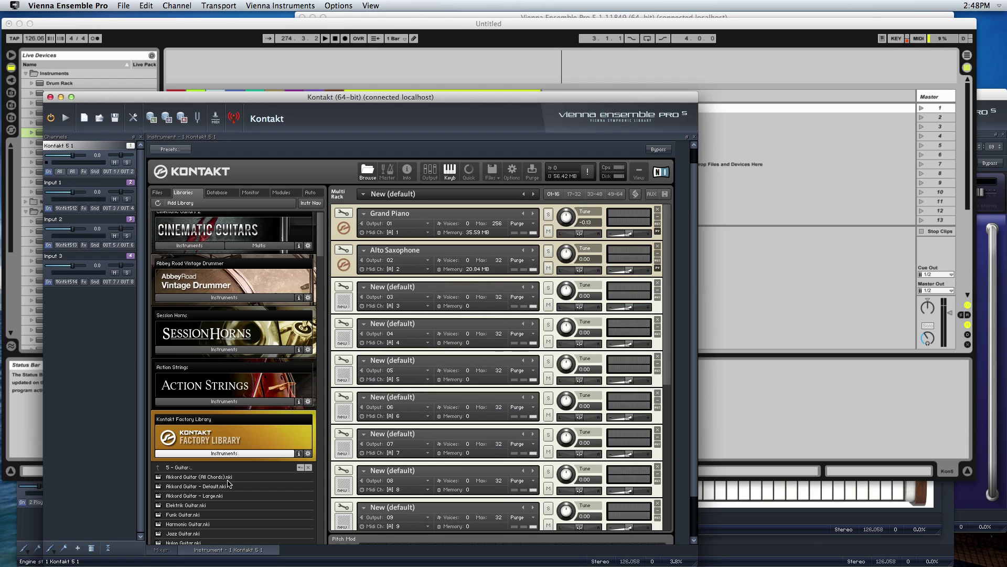
pyautogui.moveTo(191, 509); pyautogui.dragTo(407, 310)
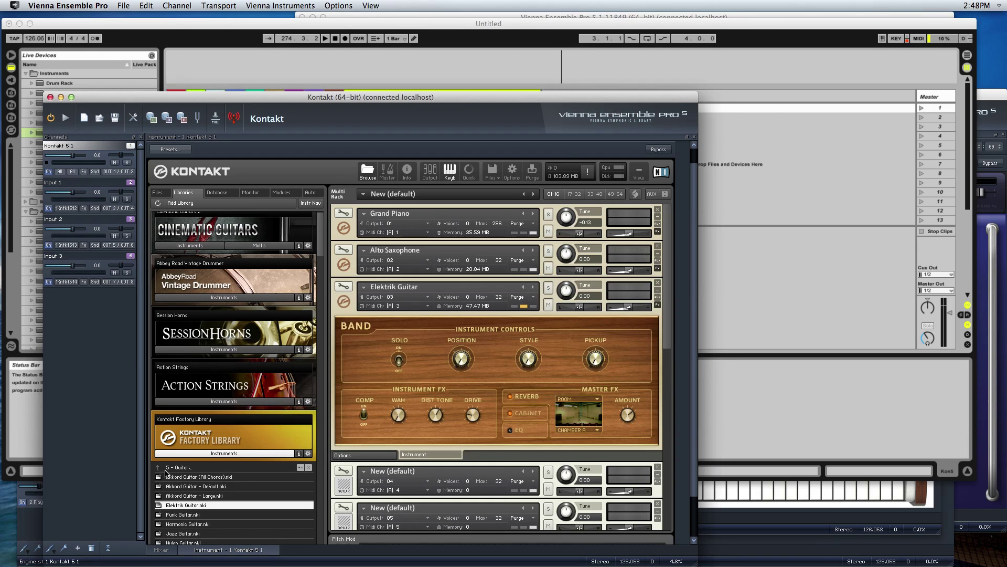
pyautogui.click(167, 468)
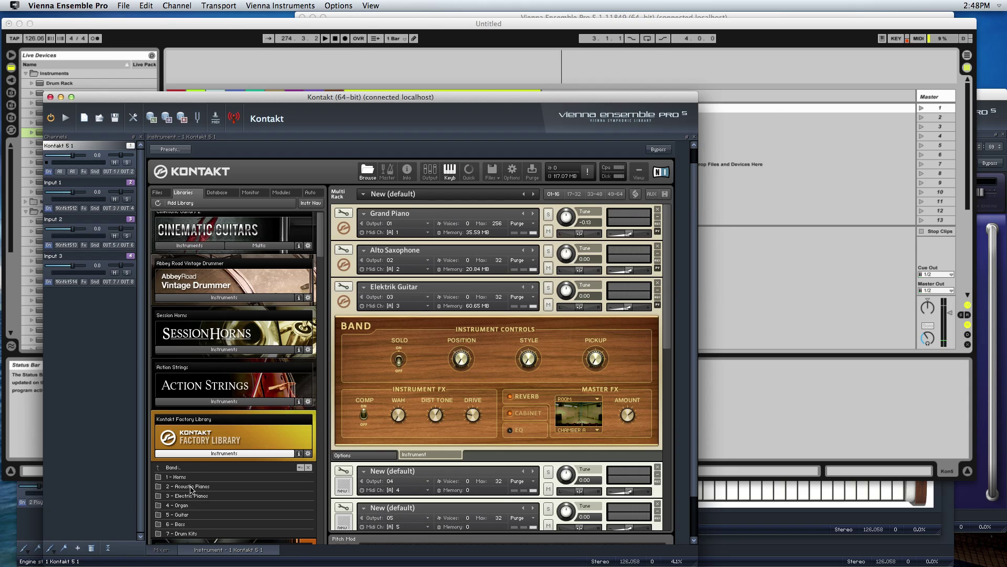
pyautogui.click(185, 471)
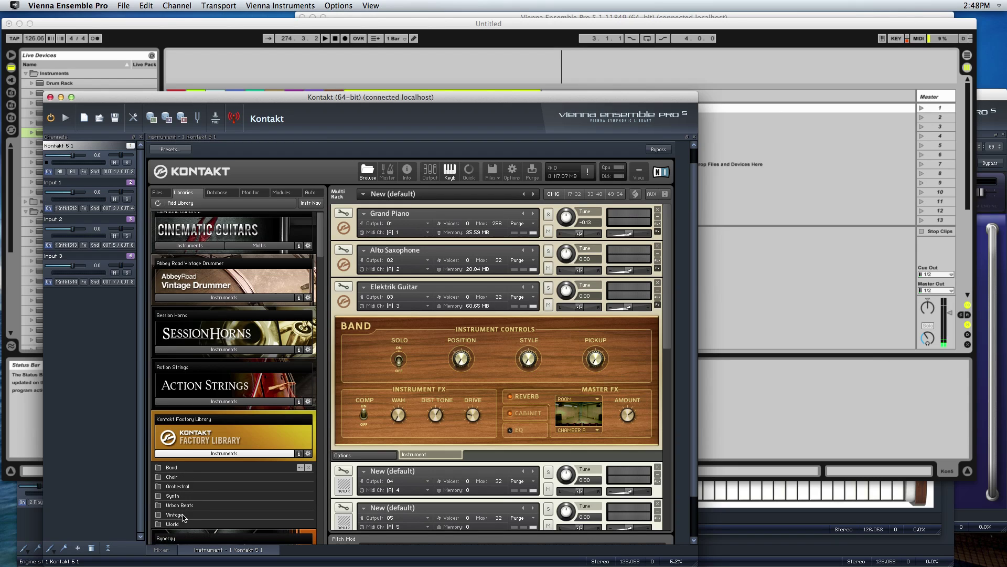
pyautogui.doubleClick(185, 487)
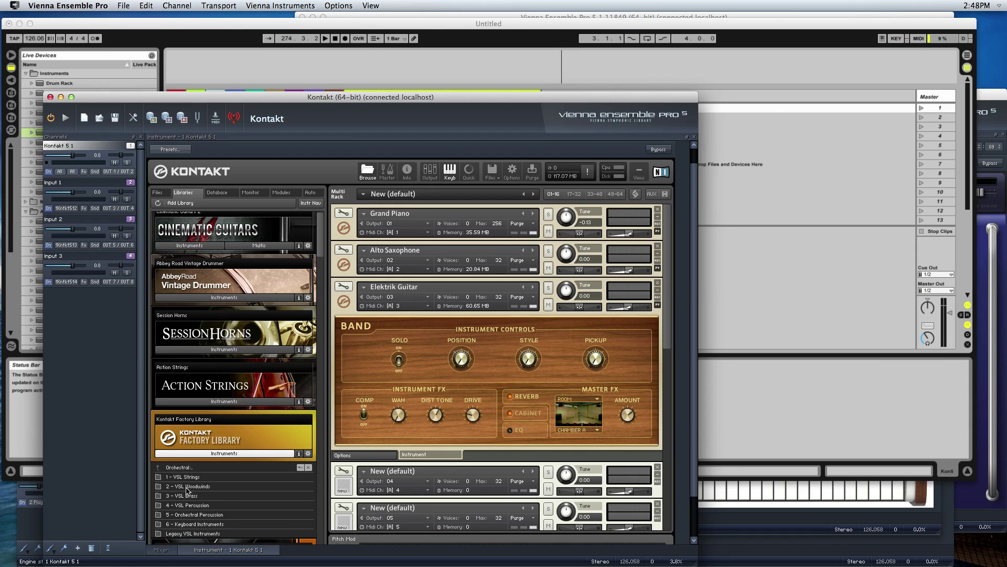
pyautogui.doubleClick(187, 477)
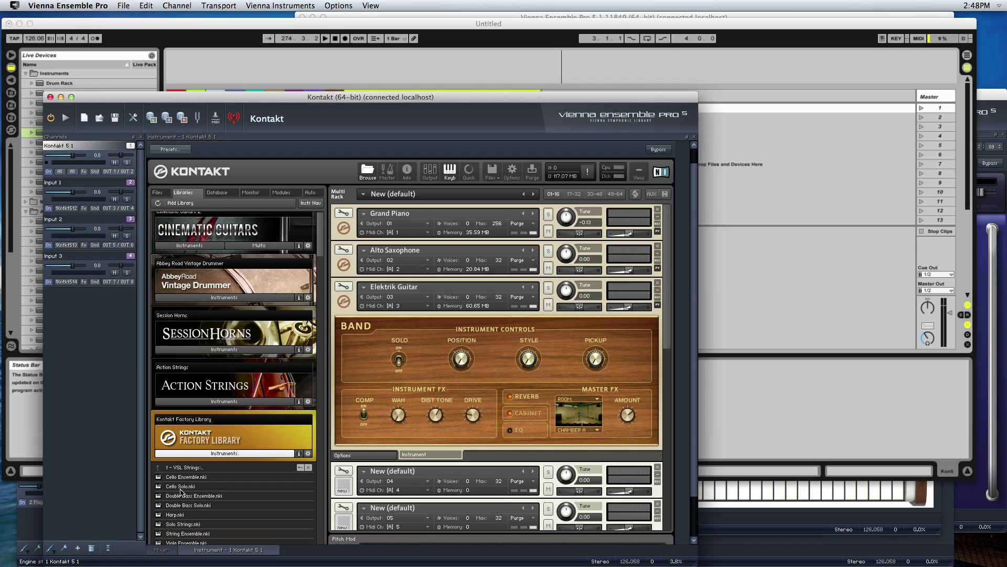
pyautogui.moveTo(184, 476); pyautogui.dragTo(401, 488)
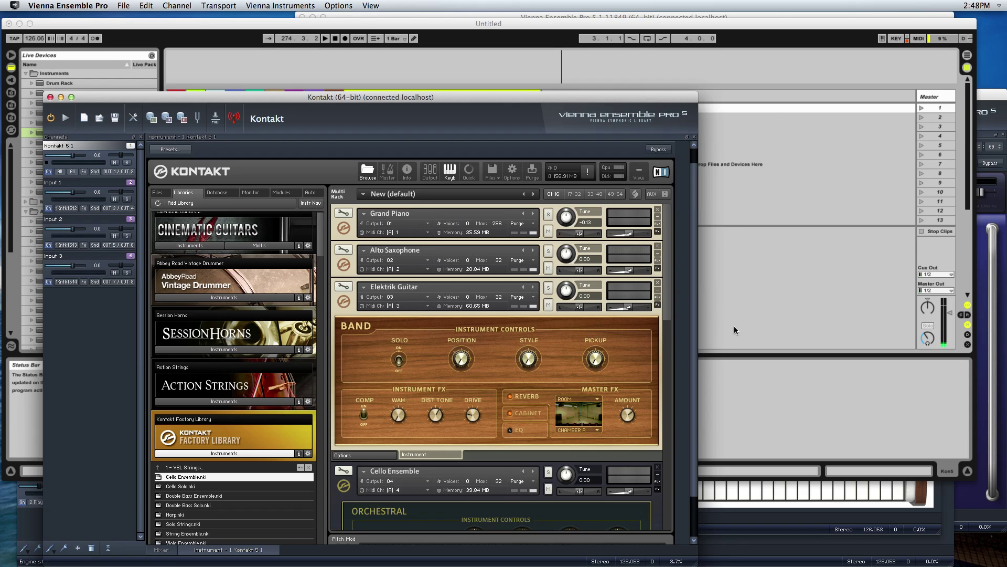
# Check track 61's Vienna Ensemble Pro plugin window, then show the Kontakt instance's mixer.
pyautogui.click(771, 225)
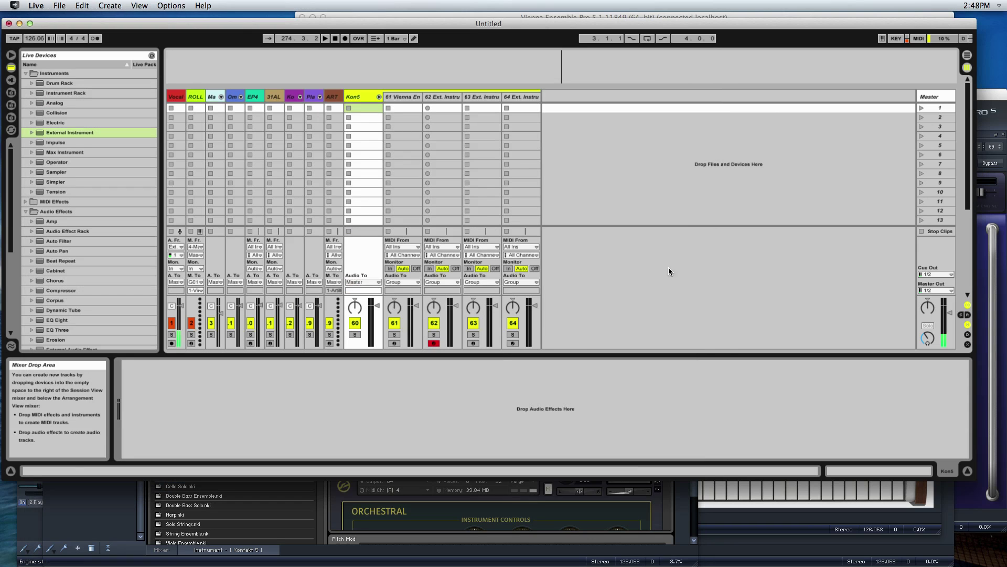
pyautogui.click(393, 344)
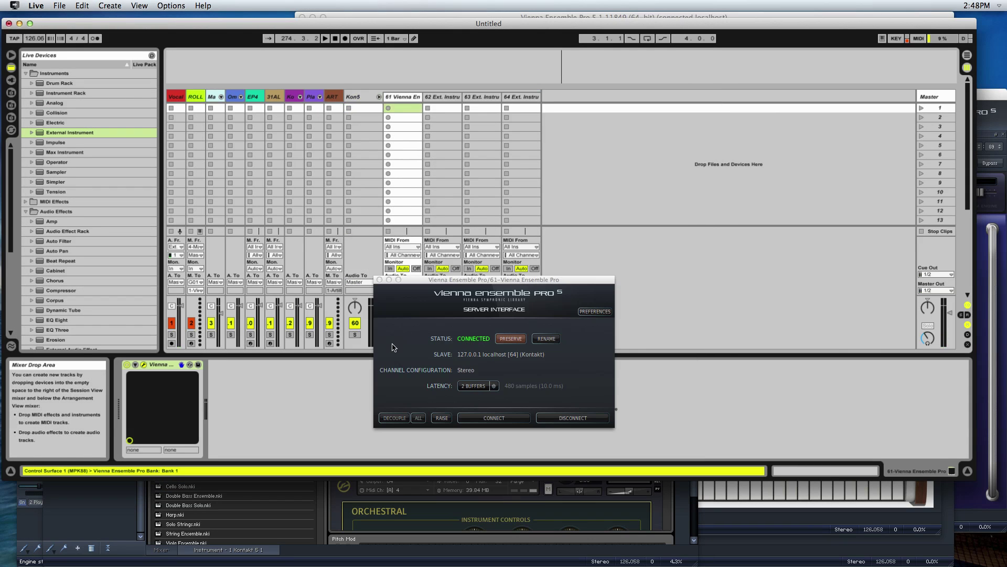
pyautogui.click(379, 280)
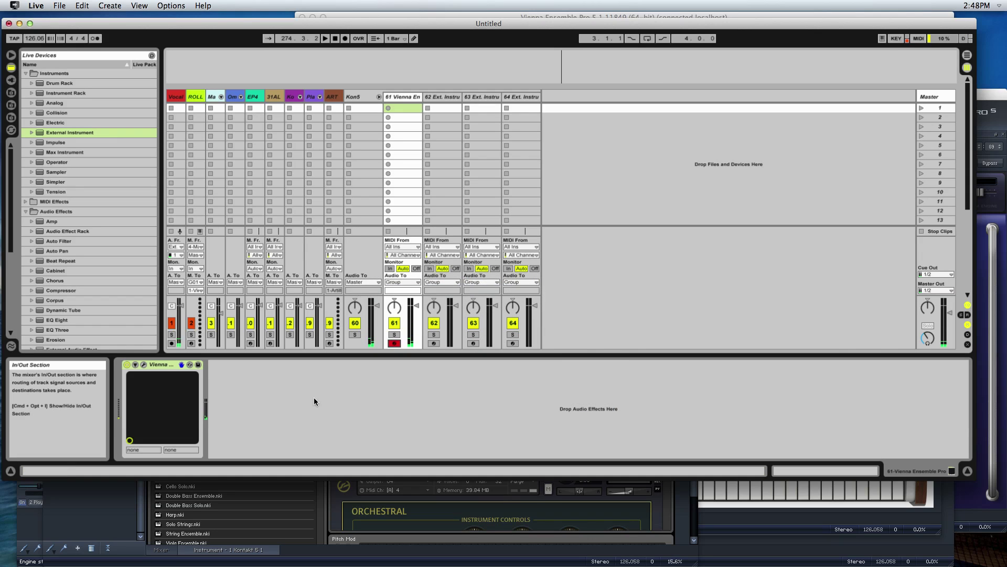
pyautogui.click(263, 564)
pyautogui.click(159, 550)
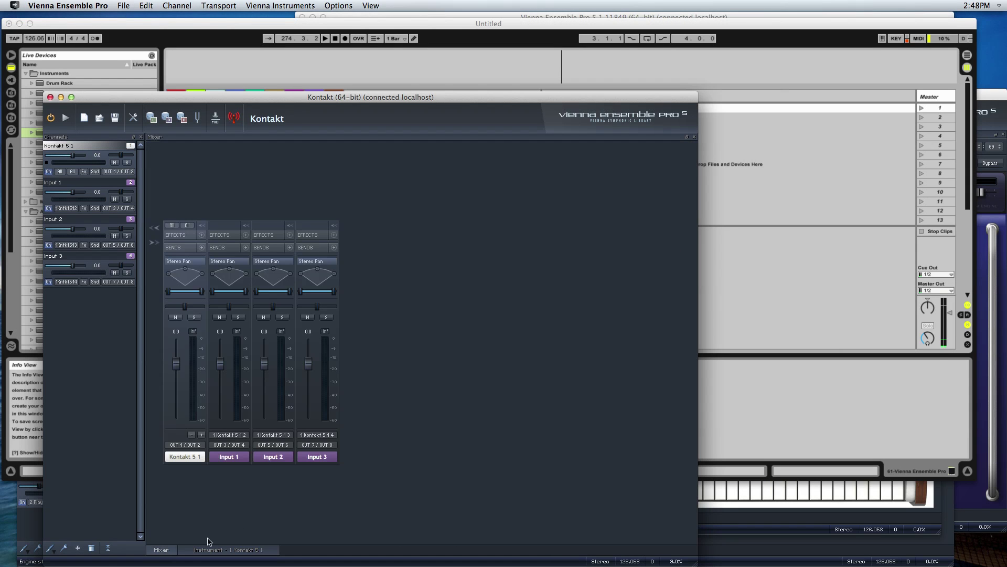
# Record-arm tracks 62, 63 and 64 in turn, leaving track 64 armed.
pyautogui.click(764, 336)
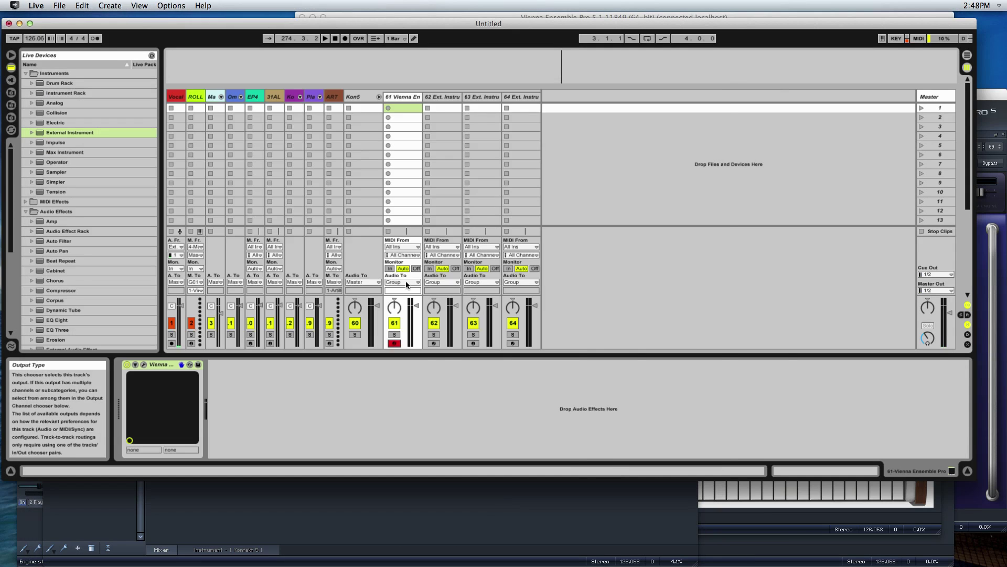
pyautogui.click(434, 344)
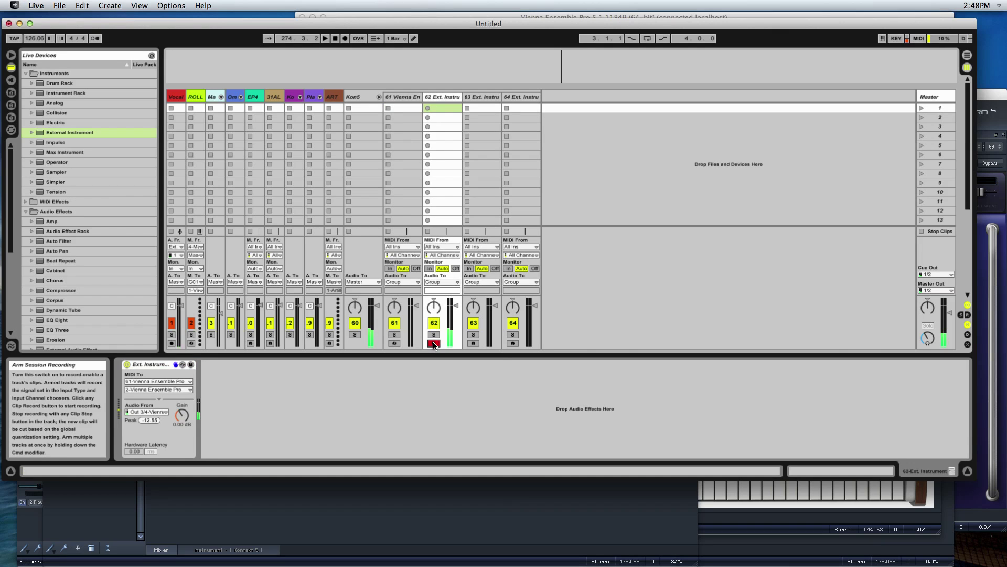
pyautogui.click(473, 343)
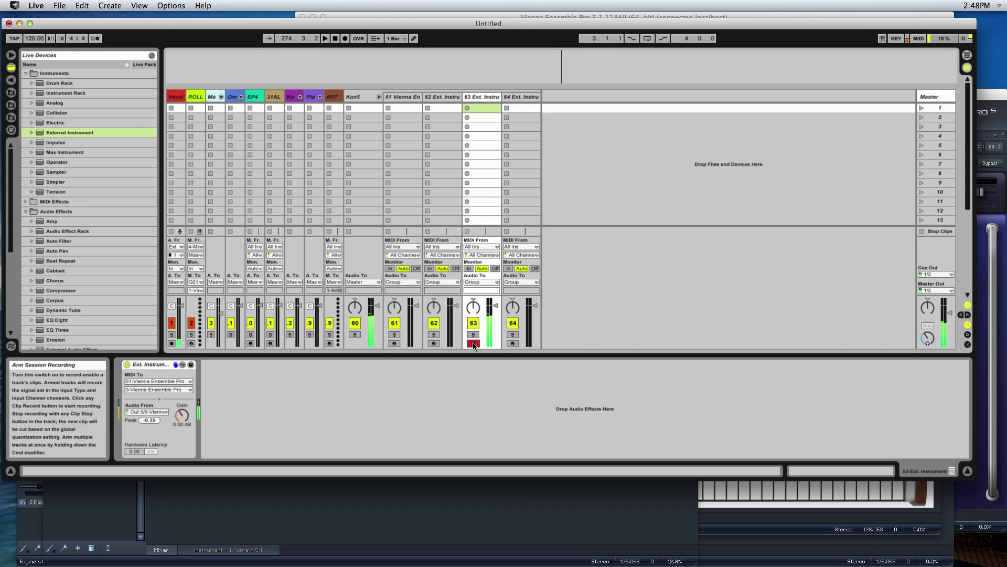
pyautogui.click(513, 344)
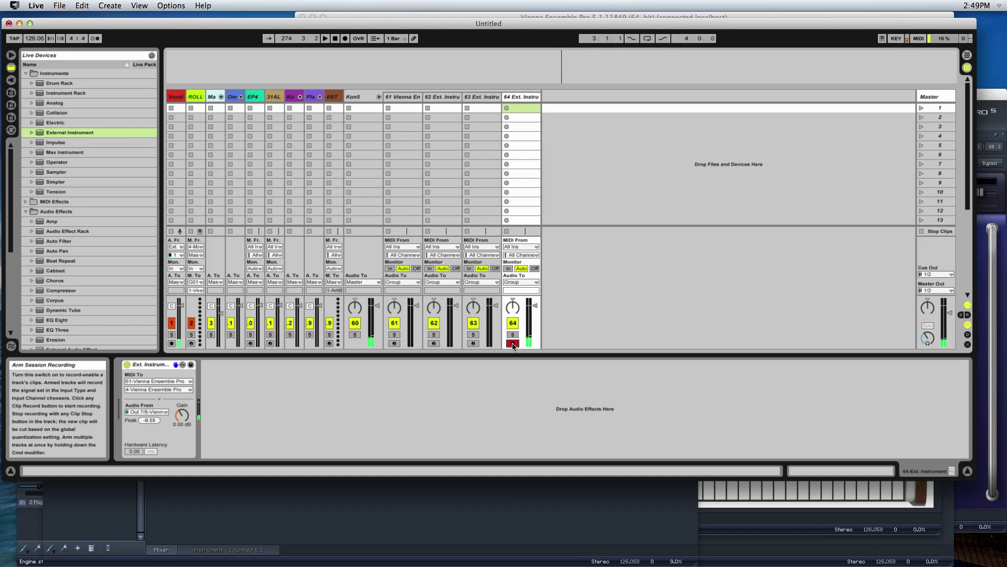
pyautogui.click(608, 510)
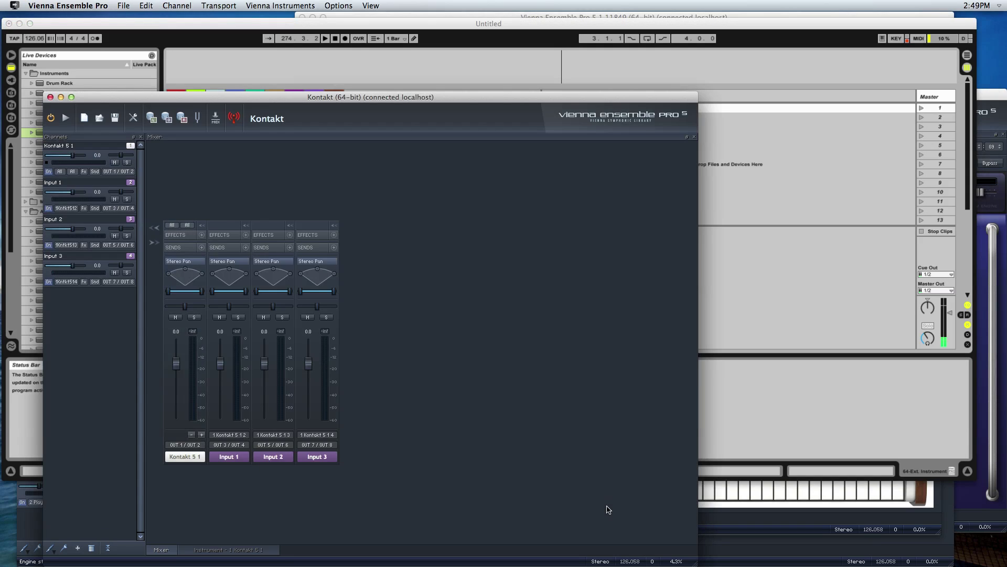
# Switch back and forth between Ableton Live and the Vienna Ensemble Pro Kontakt mixer window.
pyautogui.click(735, 450)
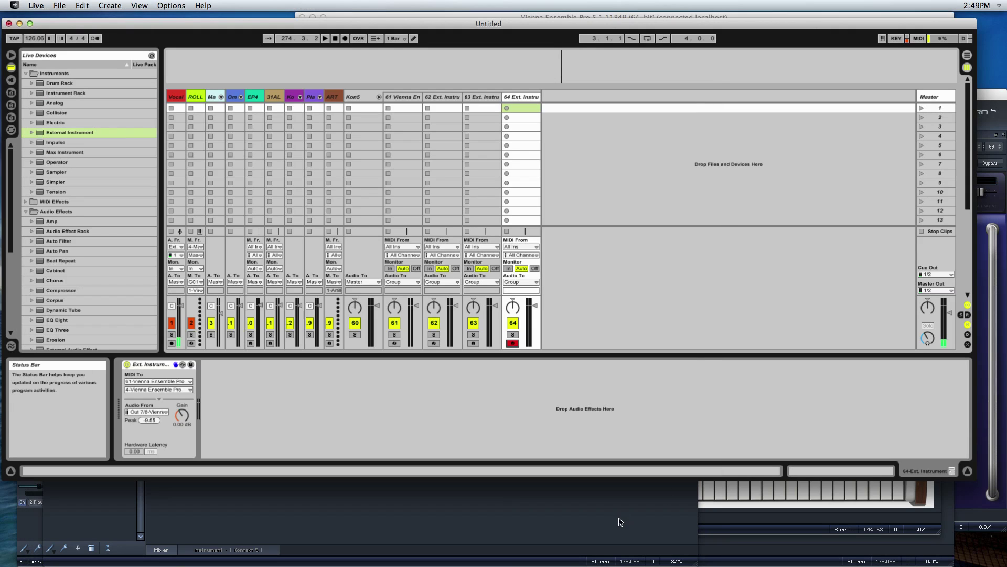
pyautogui.click(620, 522)
pyautogui.click(735, 426)
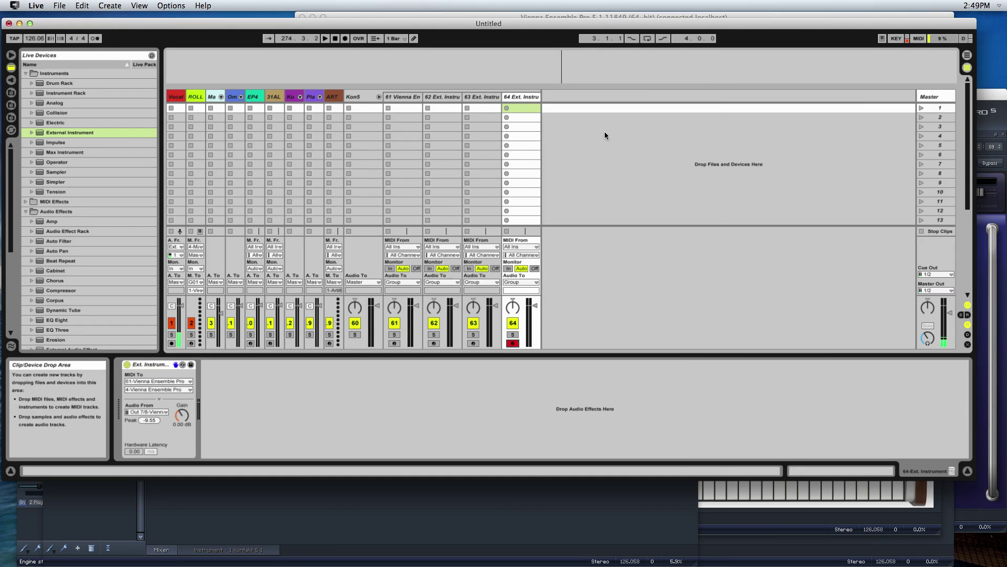
pyautogui.click(497, 538)
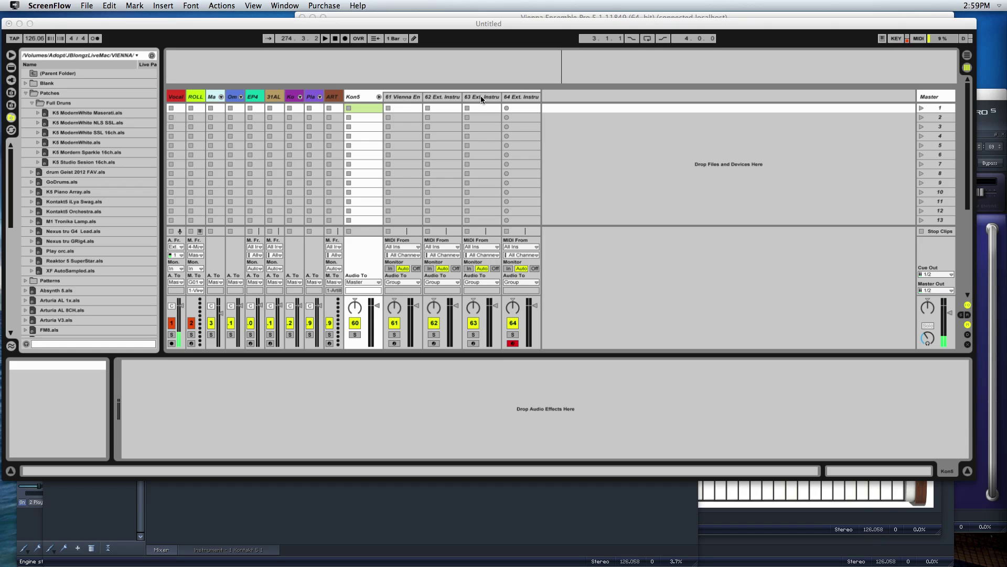
# Create a new folder named testmulti inside the Patches browser folder.
pyautogui.click(415, 97)
pyautogui.click(407, 96)
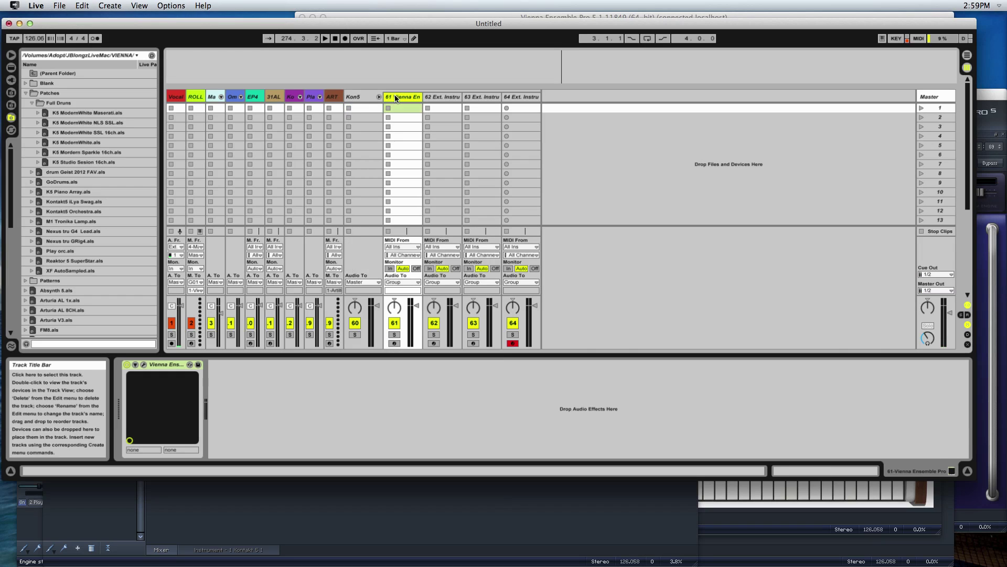
pyautogui.click(367, 97)
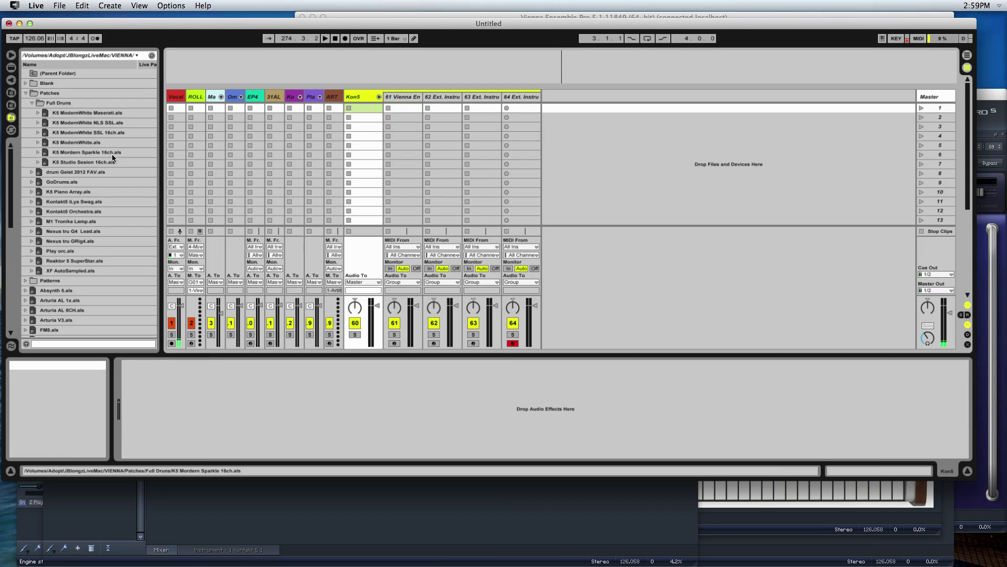
pyautogui.click(47, 92)
pyautogui.rightClick(47, 92)
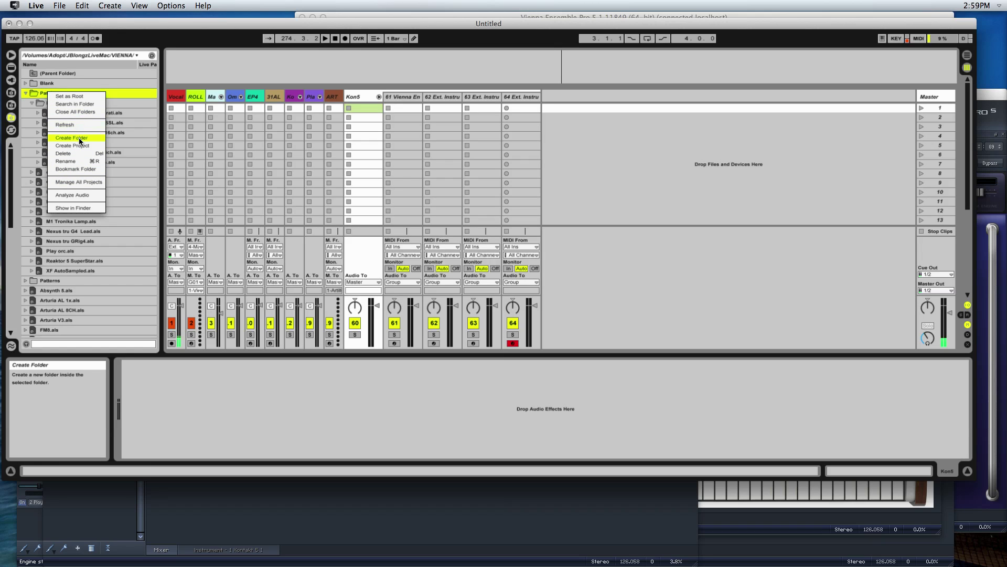
pyautogui.click(79, 138)
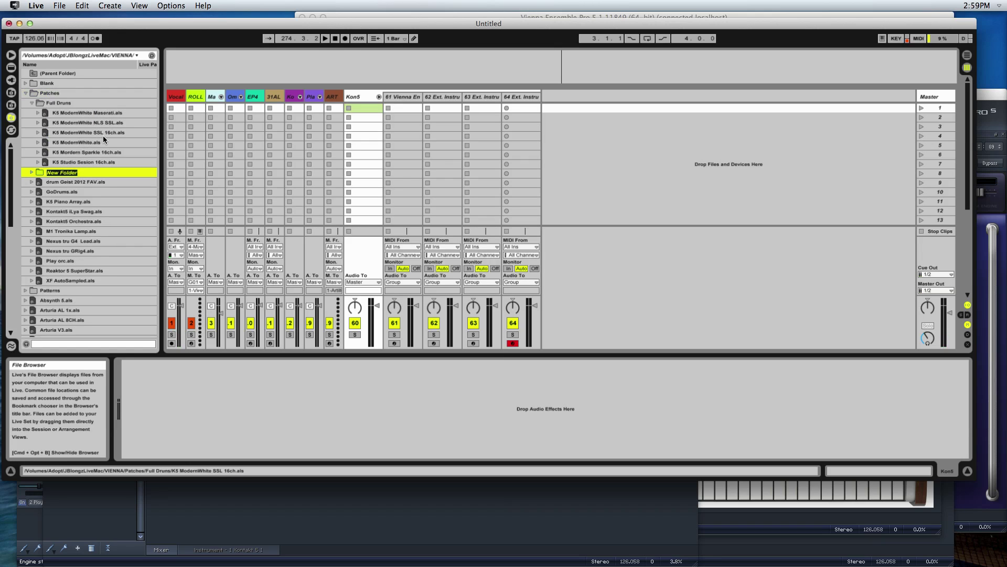
pyautogui.write('testmulti')
pyautogui.press('Return')
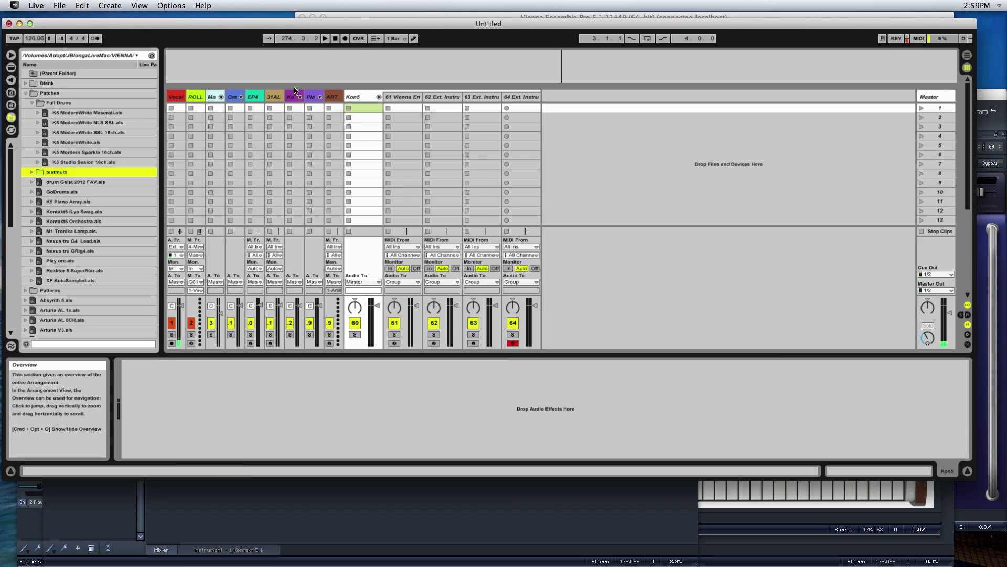
# Save the Kon5 group into the testmulti folder as Kon5.als.
pyautogui.click(365, 95)
pyautogui.click(405, 96)
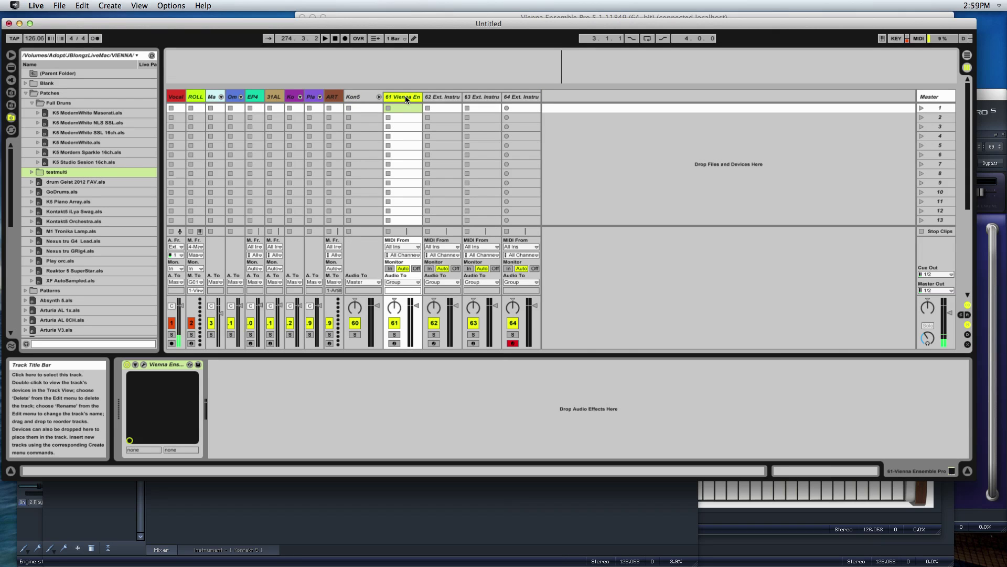
pyautogui.click(358, 97)
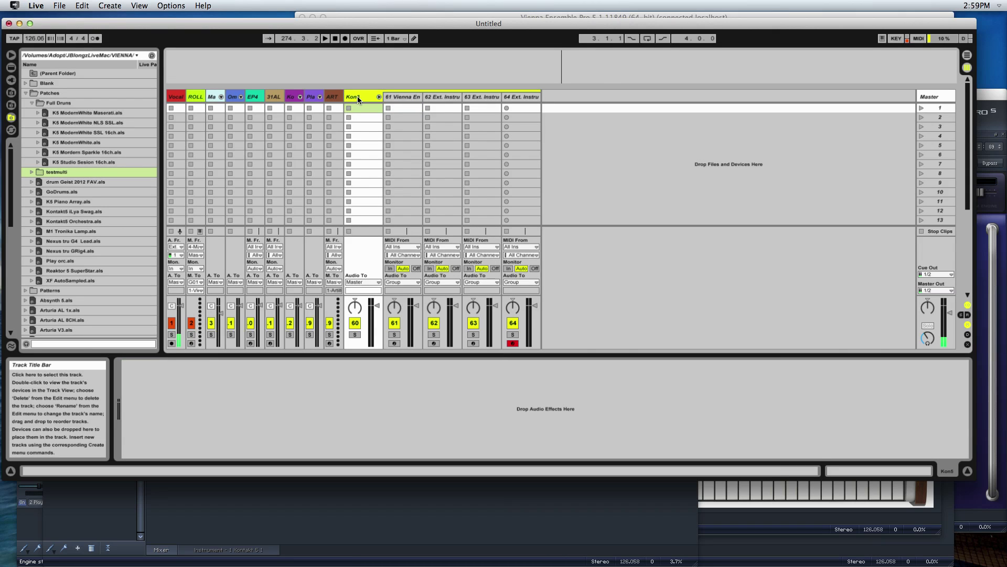
pyautogui.click(44, 175)
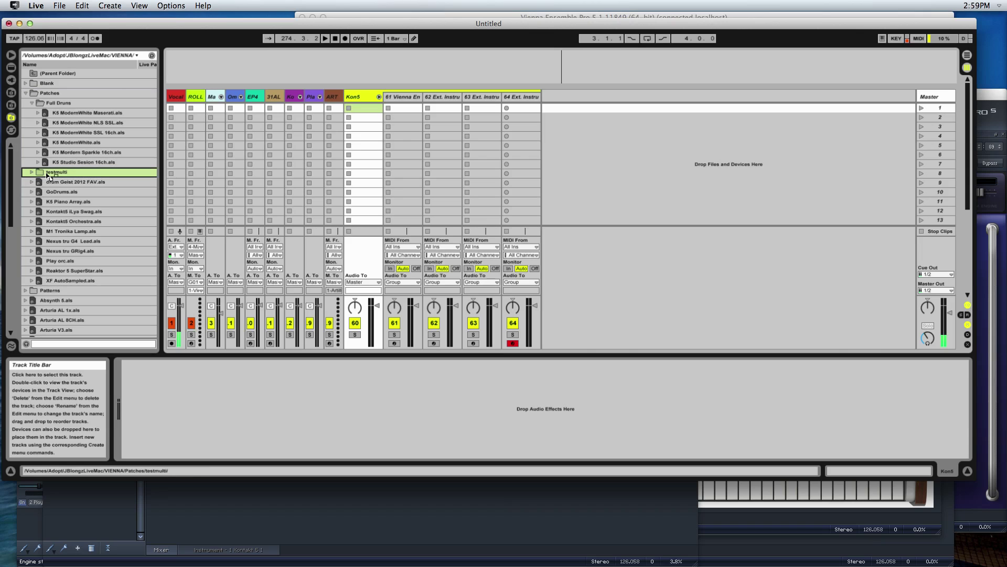
pyautogui.moveTo(46, 174); pyautogui.dragTo(46, 175)
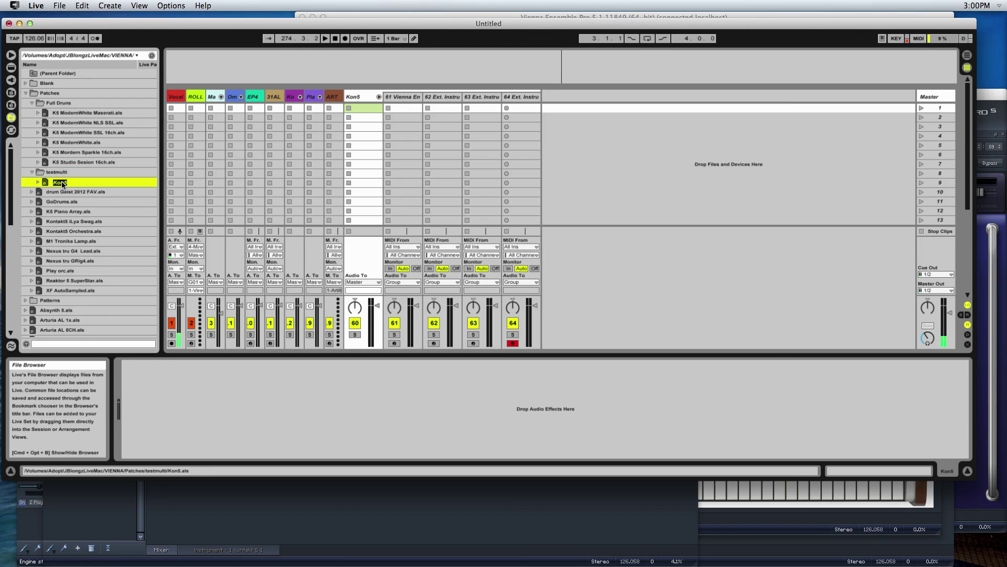
pyautogui.press('Return')
pyautogui.click(356, 98)
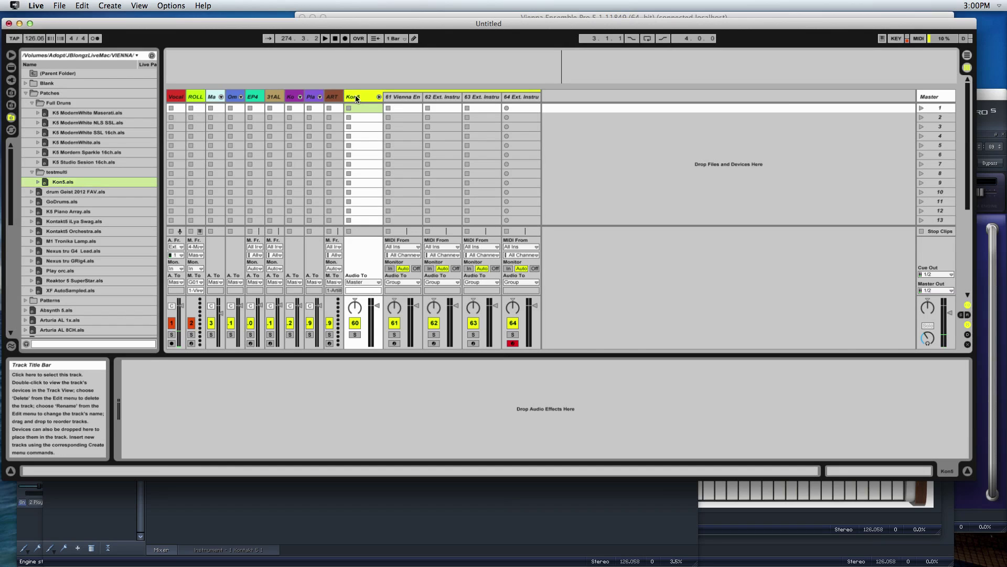
# Delete the Kon5 group, then drag Kon5.als back in after the ART track.
pyautogui.press('Delete')
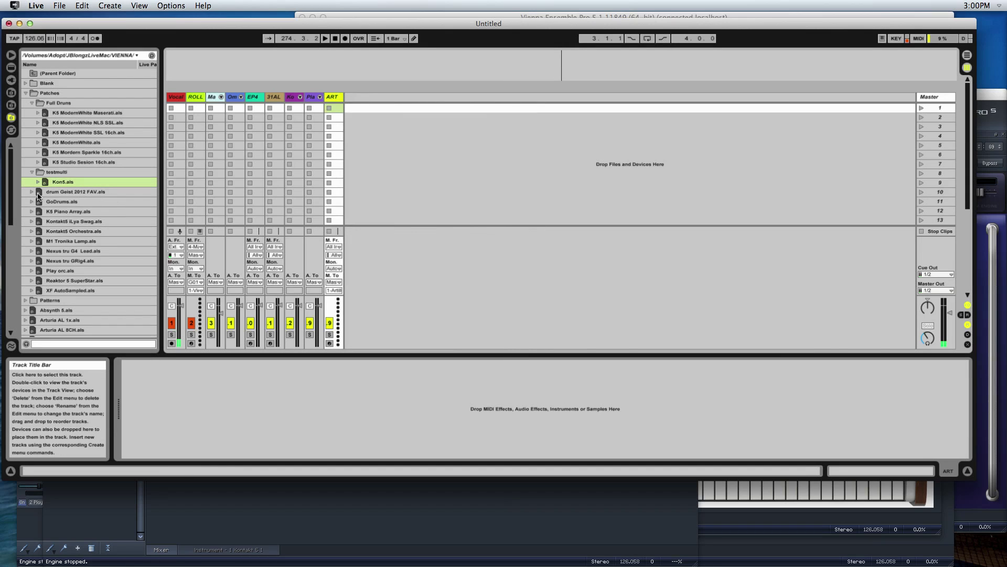
pyautogui.click(48, 186)
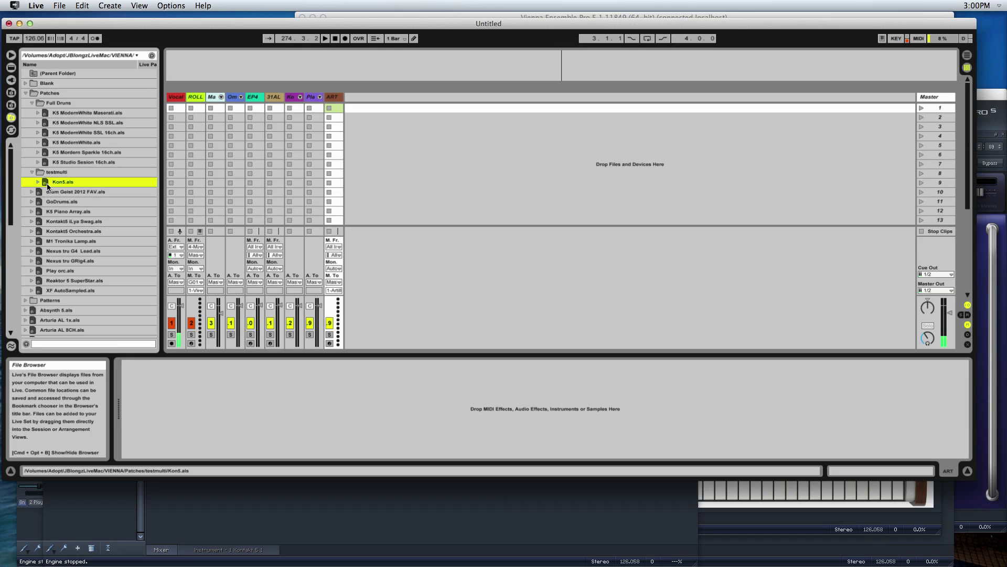
pyautogui.moveTo(46, 181); pyautogui.dragTo(369, 104)
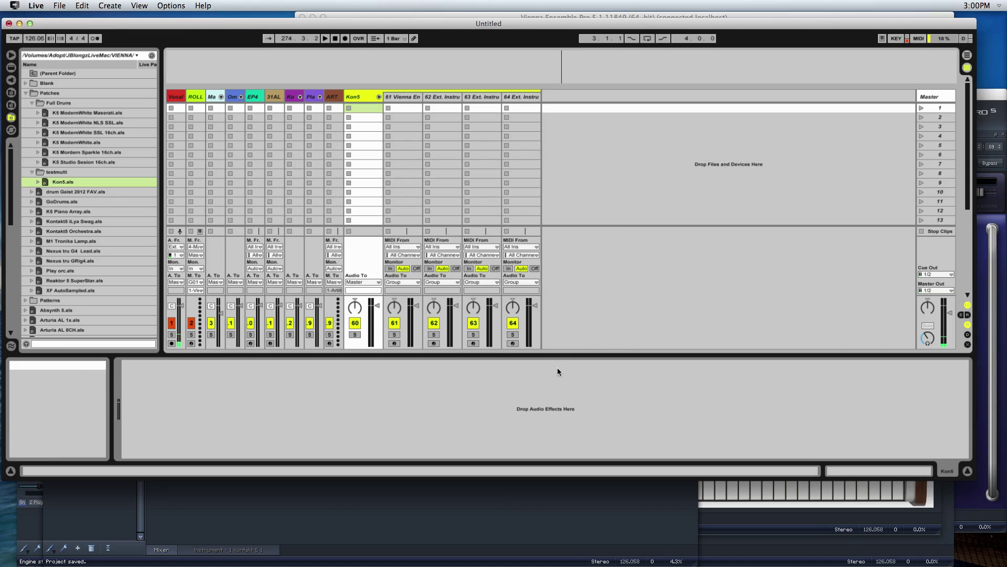
pyautogui.click(517, 495)
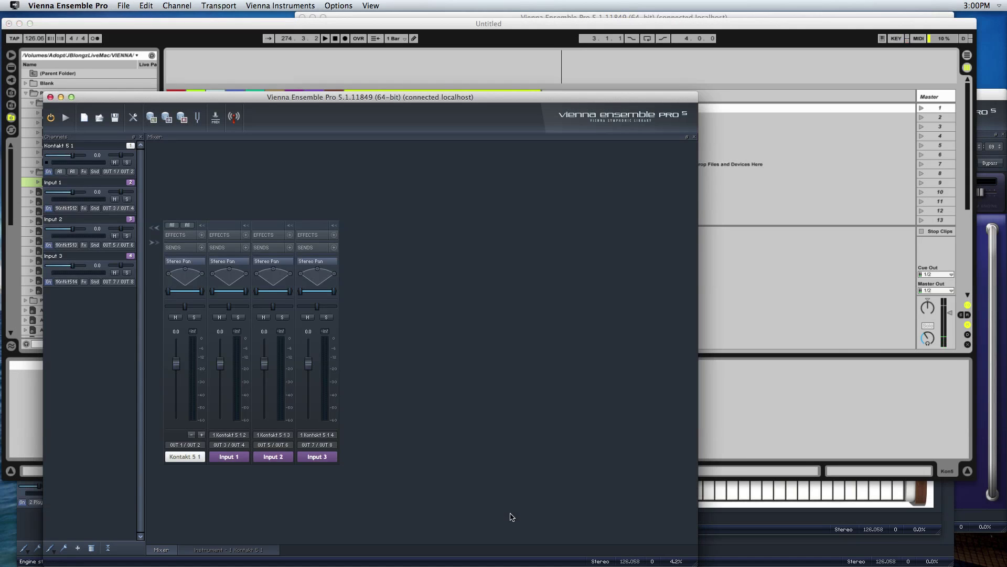
# Preserve the Vienna Ensemble Pro instance under the name erere and connect it.
pyautogui.click(234, 118)
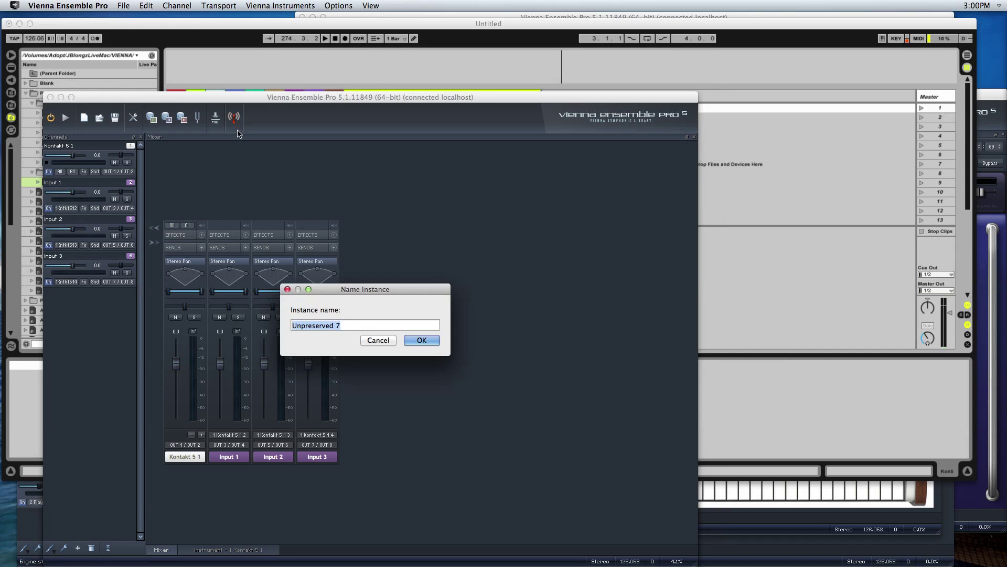
pyautogui.click(424, 339)
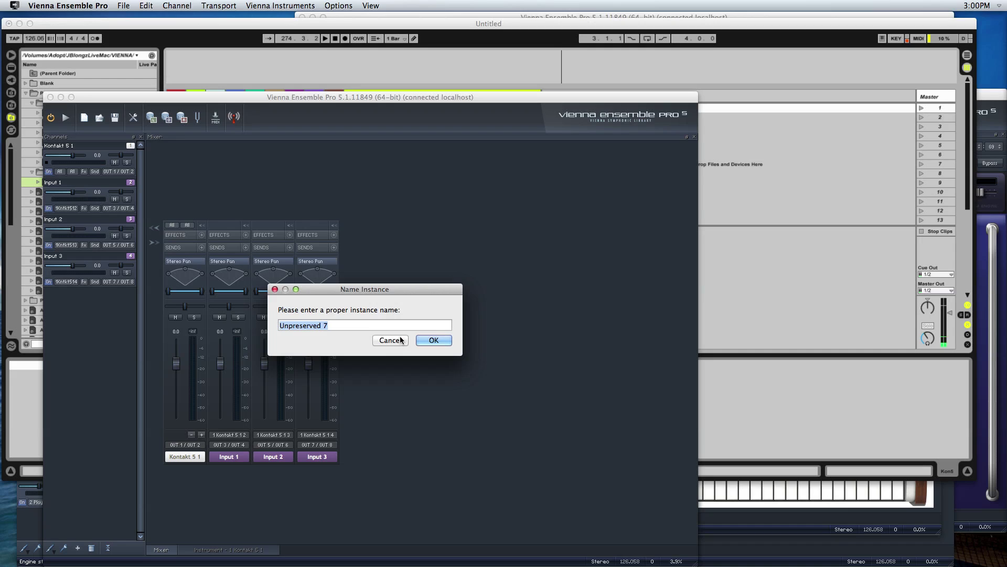
pyautogui.write('erere')
pyautogui.click(427, 339)
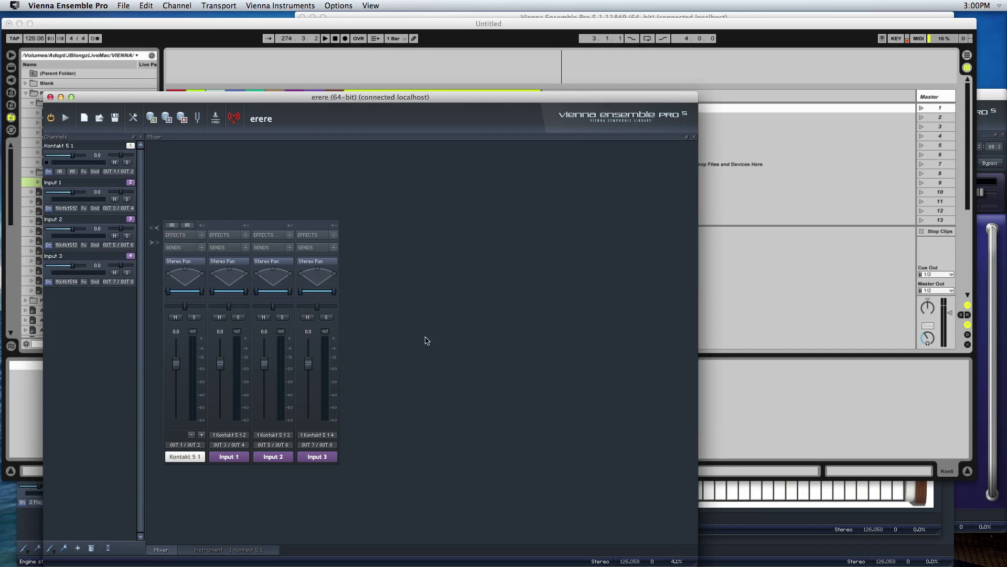
pyautogui.click(234, 117)
# Select the Kontakt instance in the VEP Server list, reconnect it, and return to Live.
pyautogui.hotkey('ctrl', 'Down')
pyautogui.click(778, 271)
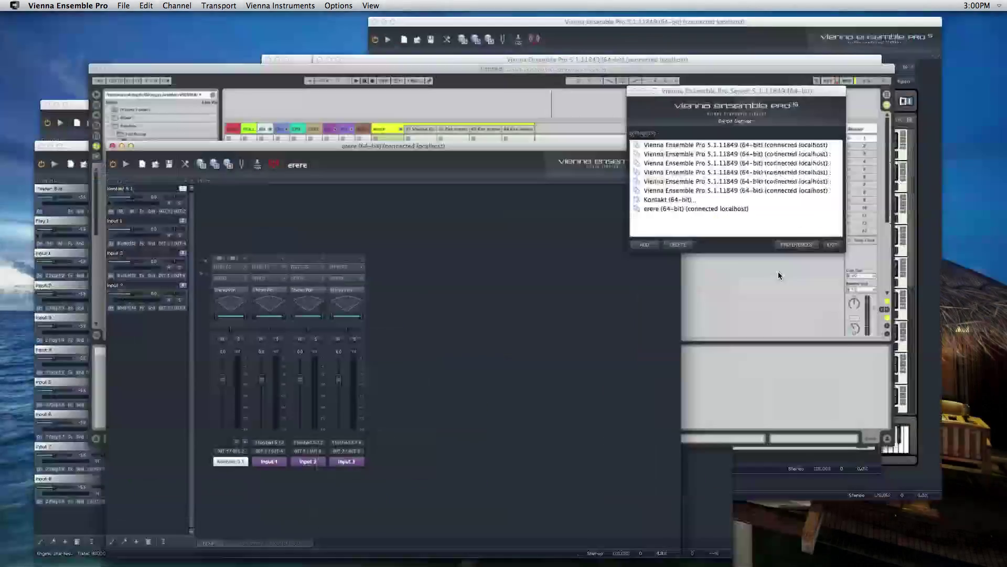
pyautogui.click(634, 178)
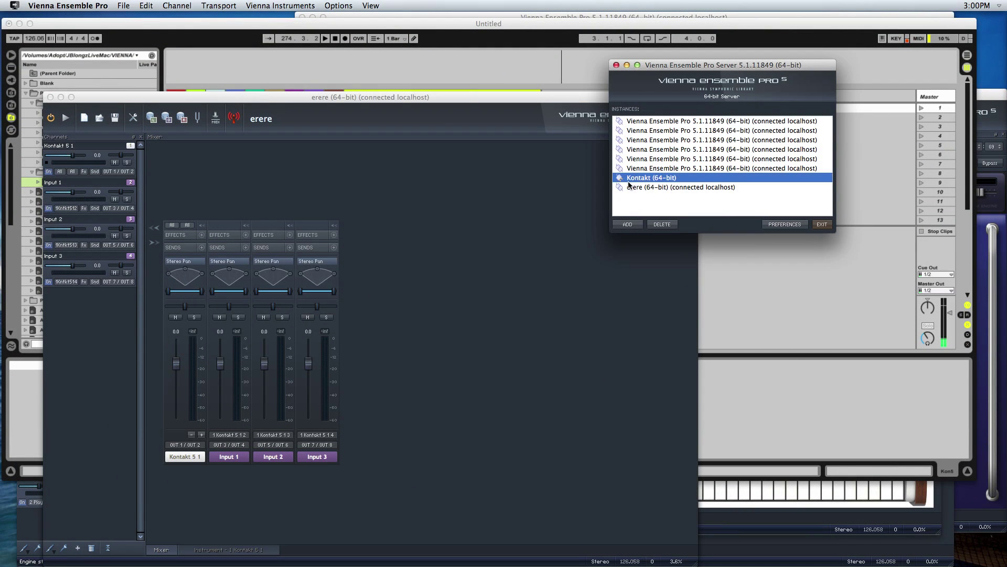
pyautogui.click(447, 202)
pyautogui.click(234, 118)
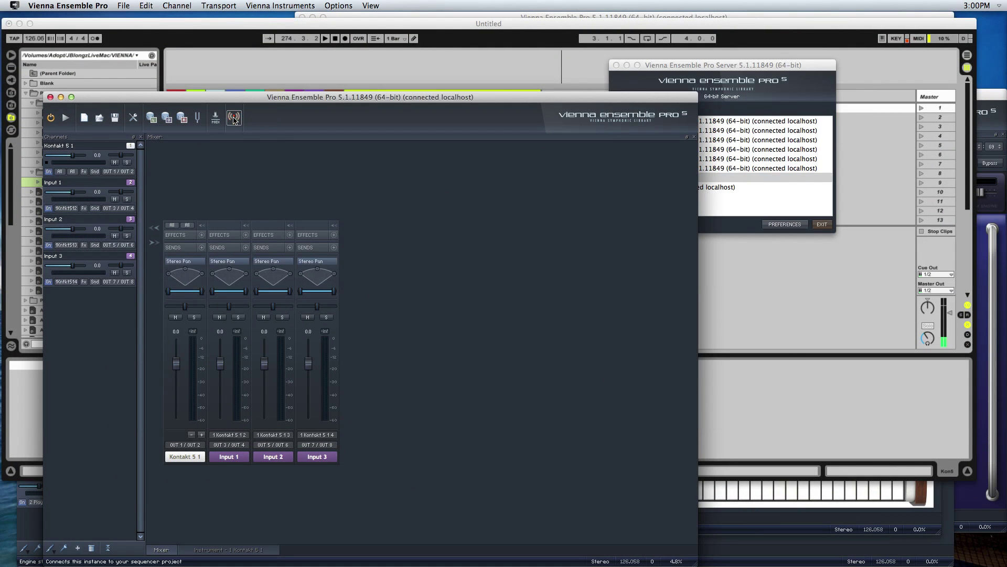
pyautogui.click(761, 317)
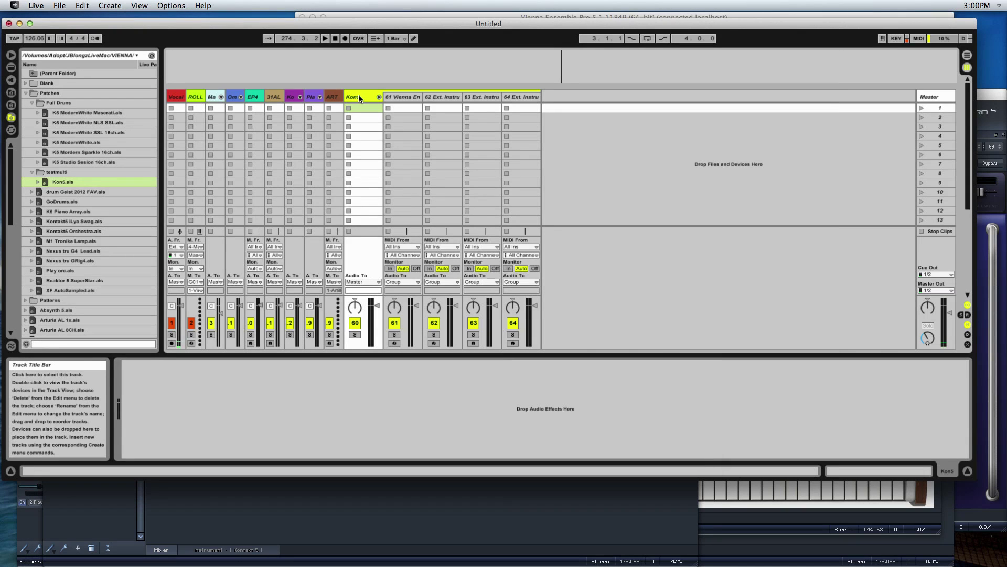
# Move the Vienna Ensemble Pro window aside and delete the 31AL track.
pyautogui.click(736, 529)
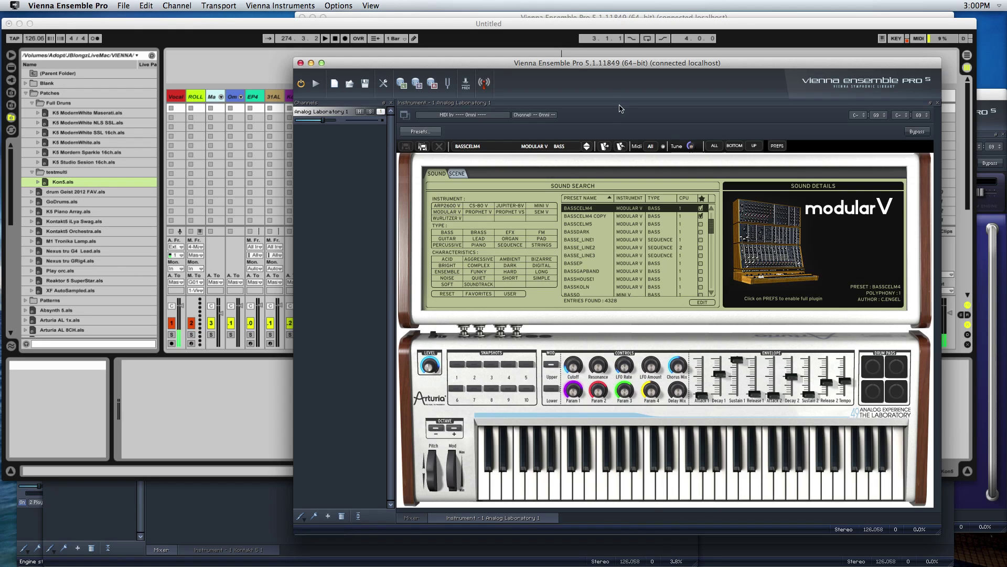
pyautogui.moveTo(547, 66); pyautogui.dragTo(421, 118)
pyautogui.click(858, 307)
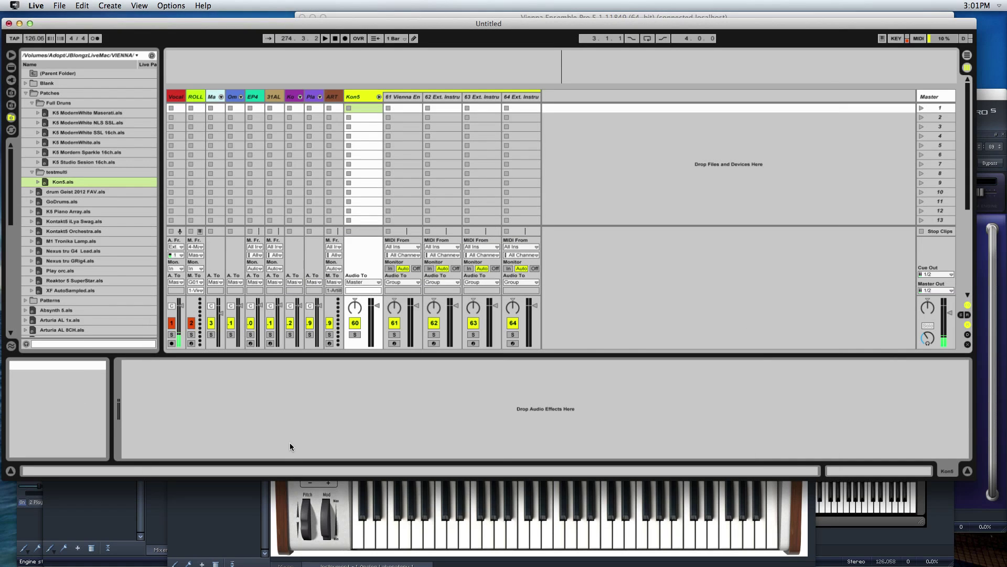
pyautogui.click(281, 96)
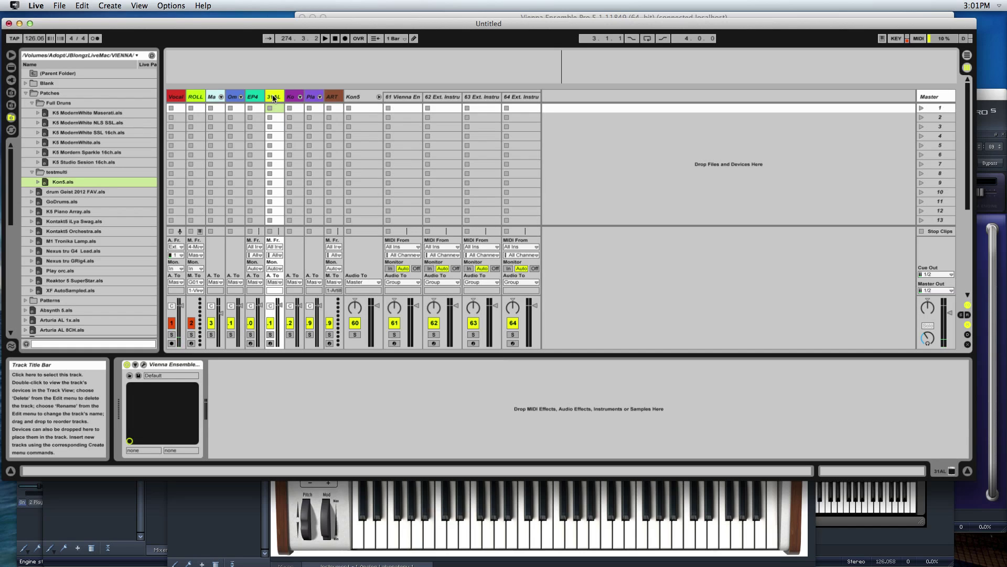
pyautogui.press('Delete')
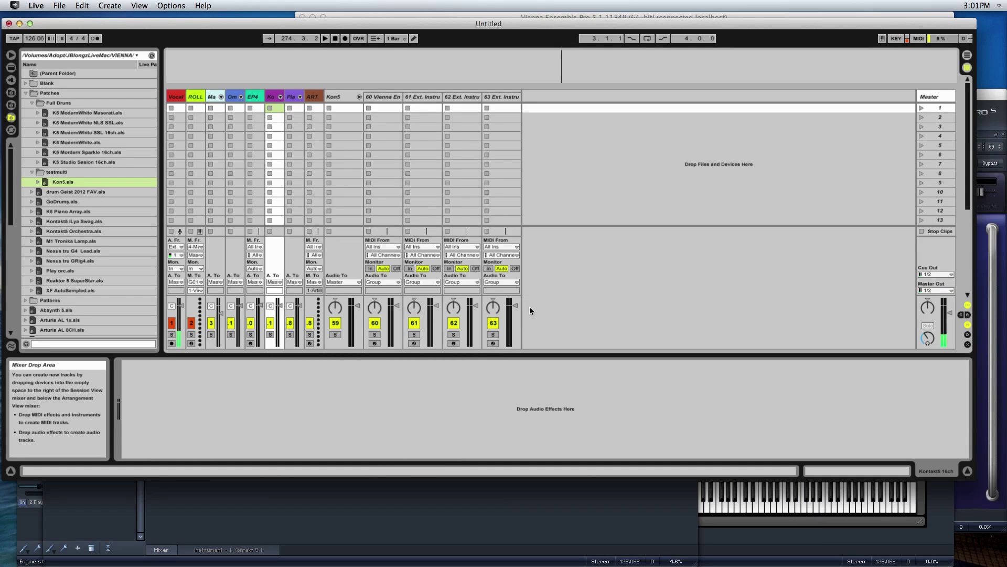
# Delete the Kon5 group track together with its Vienna and External Instrument tracks.
pyautogui.click(342, 498)
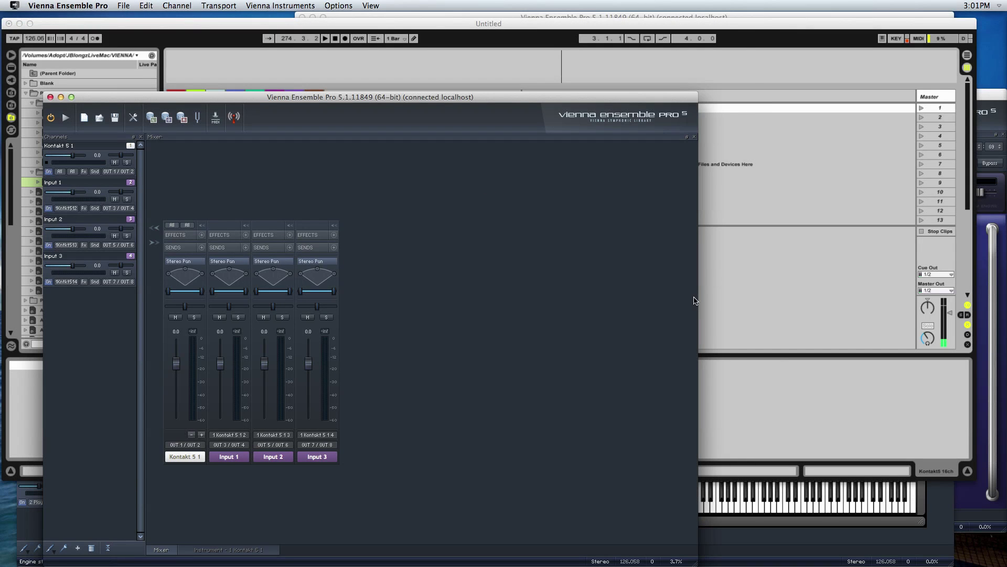
pyautogui.click(689, 273)
pyautogui.click(335, 96)
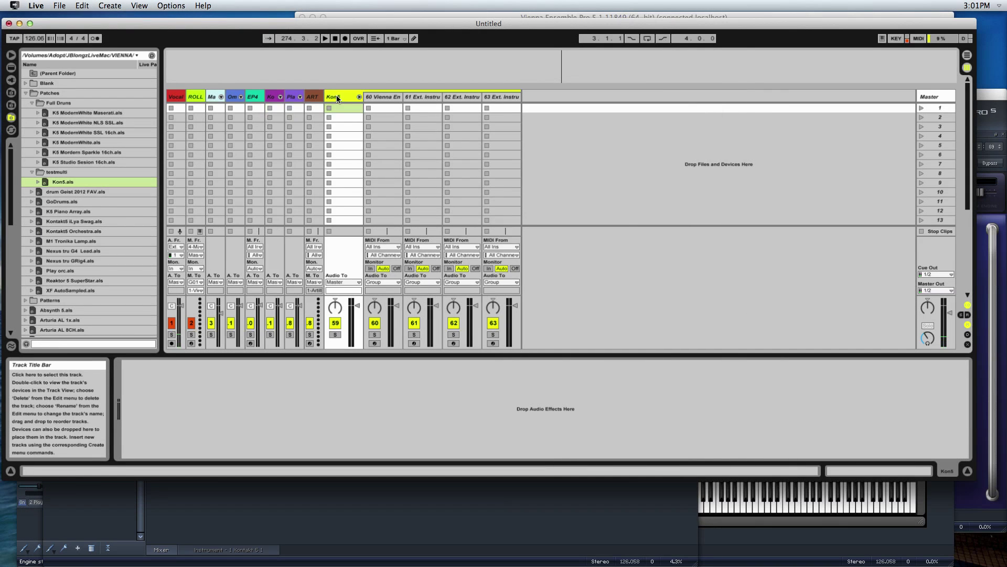
pyautogui.press('Delete')
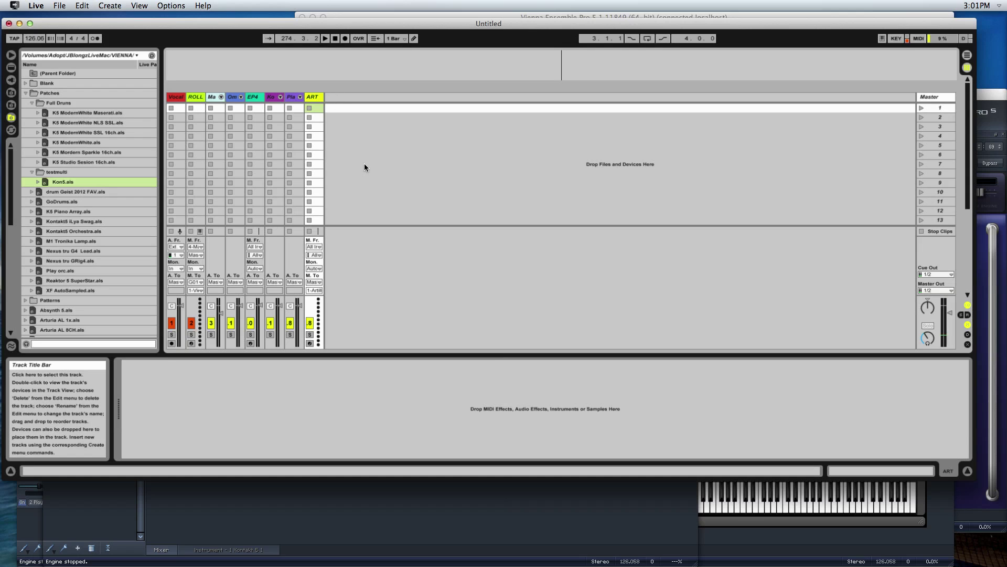
# Unfold the Pla, Ko, Om and Ma groups to inspect their tracks, then fold them closed.
pyautogui.click(301, 97)
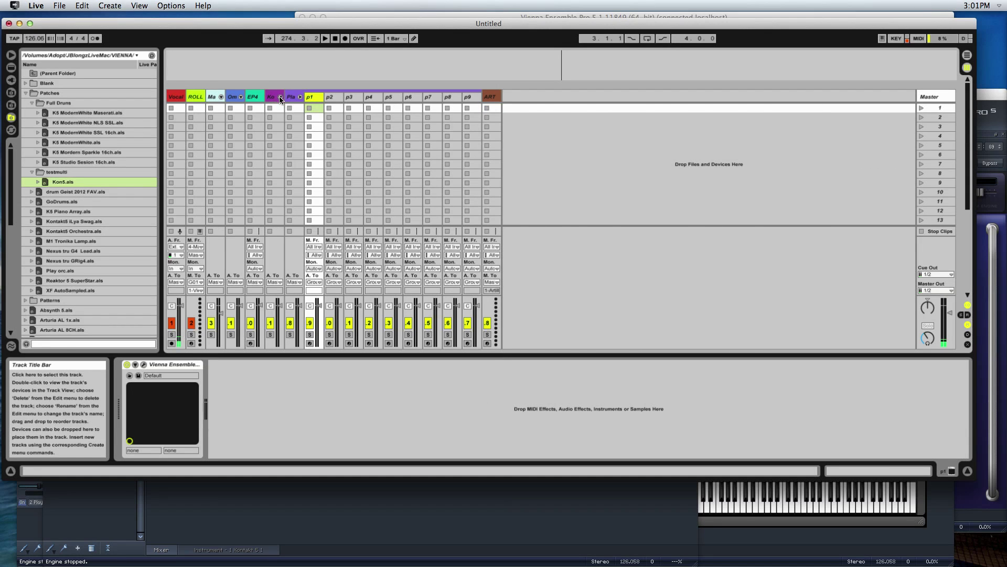
pyautogui.click(281, 98)
pyautogui.click(241, 97)
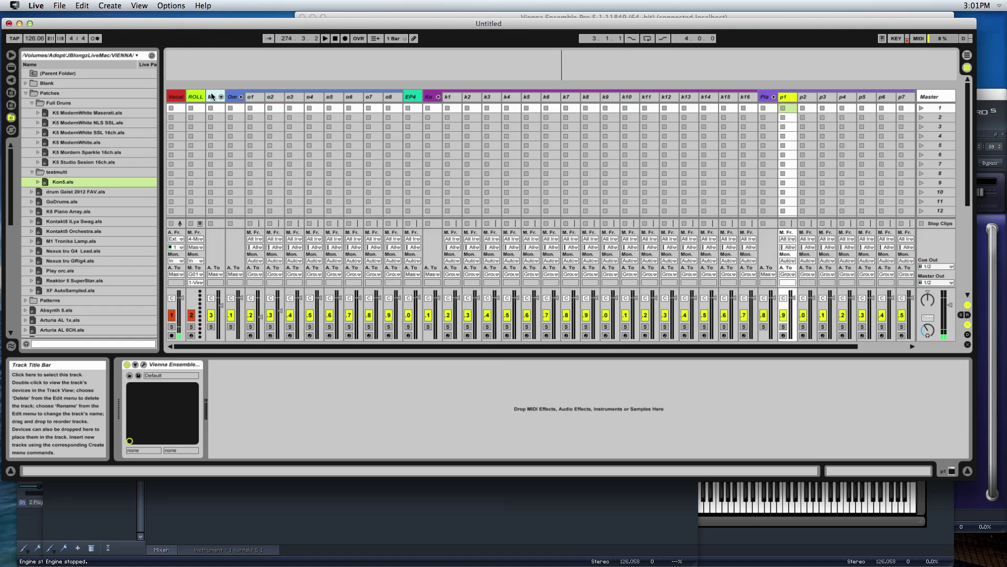
pyautogui.click(220, 97)
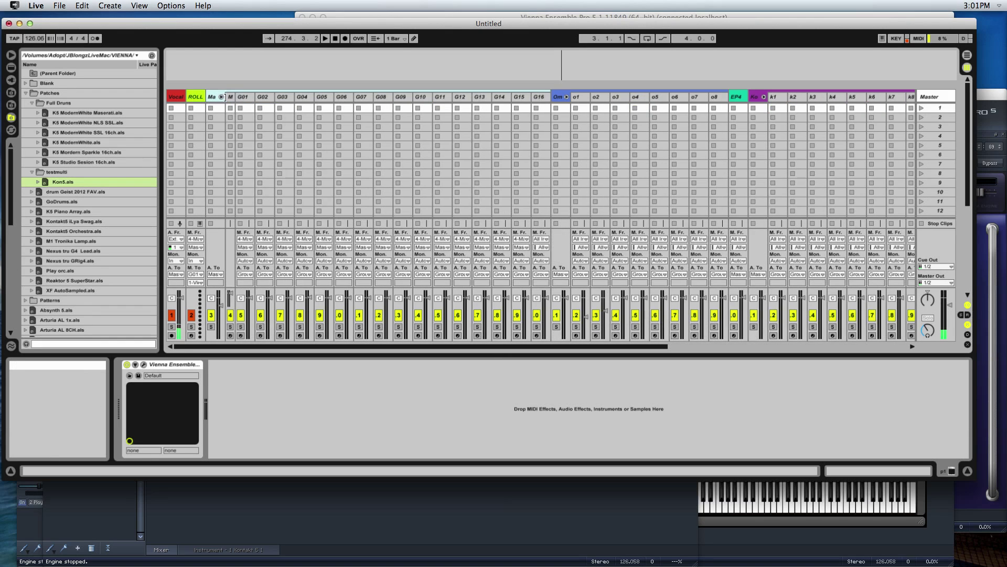
pyautogui.click(222, 98)
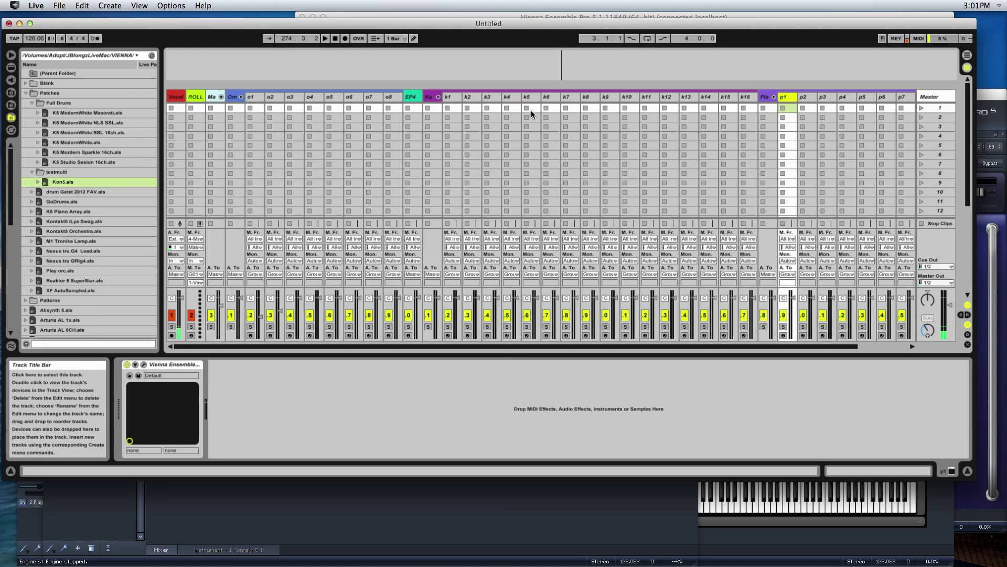
pyautogui.click(438, 98)
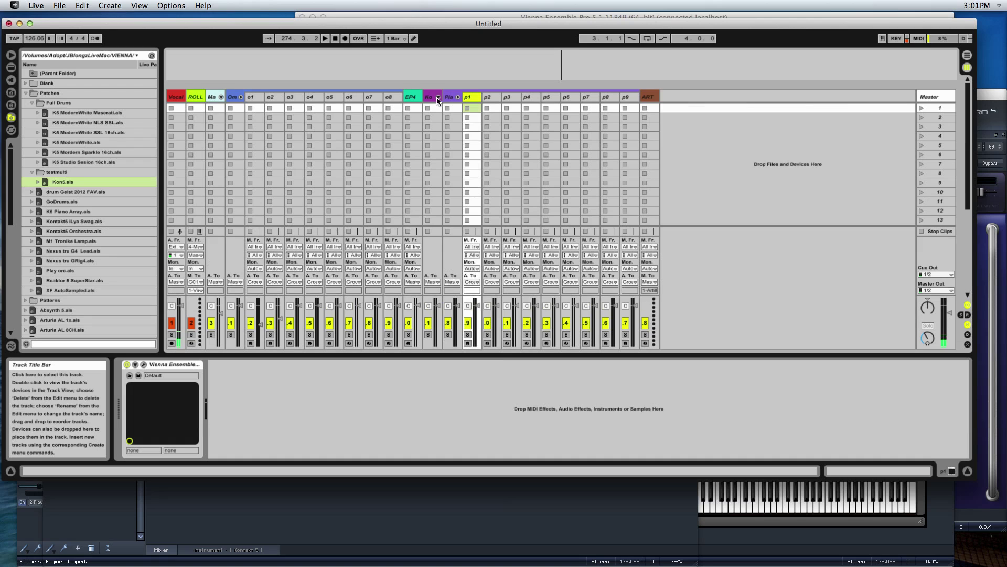
pyautogui.click(417, 99)
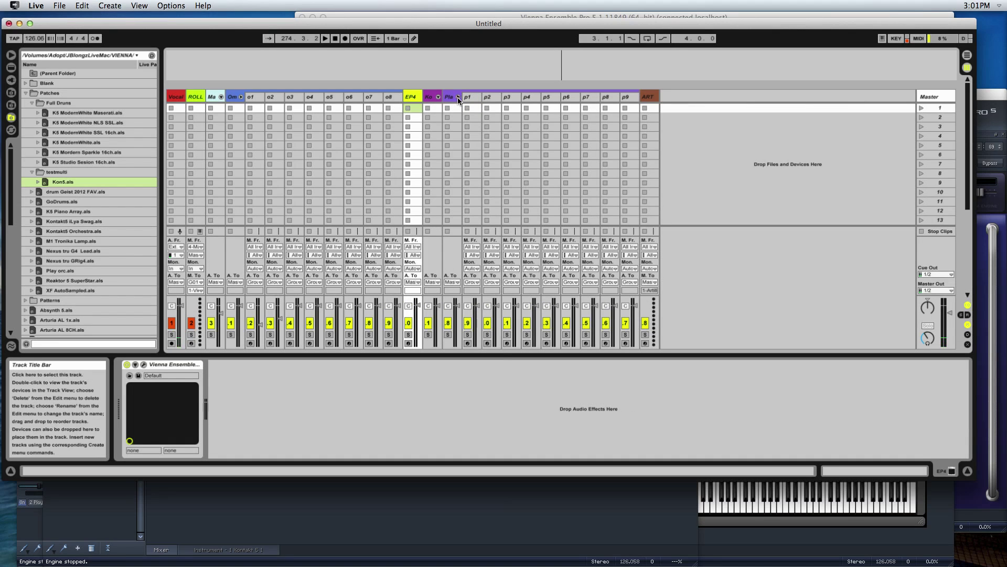
pyautogui.click(459, 98)
pyautogui.click(242, 97)
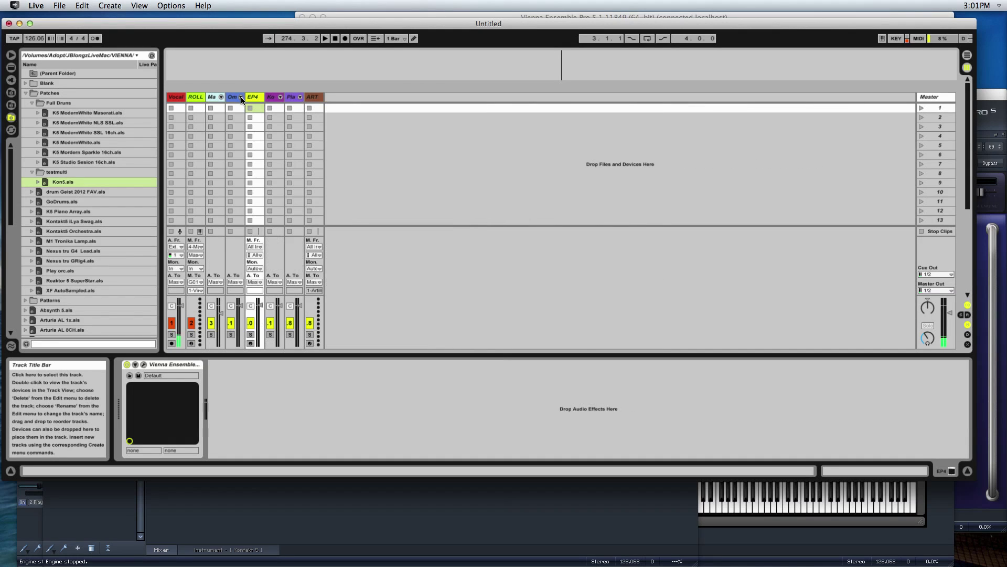
# Arm o1 in the Om group, fold Om closed, and select K5 ModernWhite Maserati.als.
pyautogui.click(242, 98)
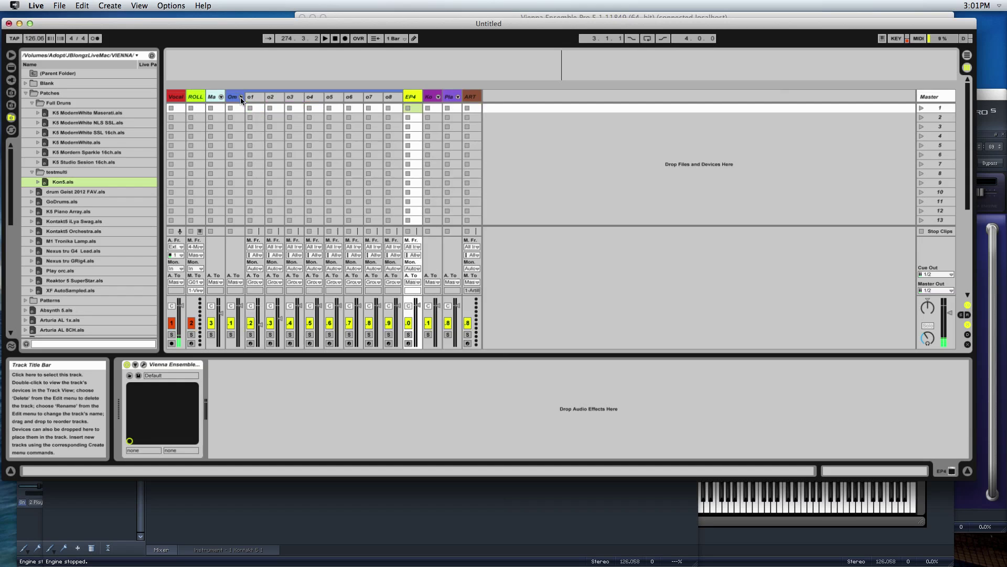
pyautogui.click(251, 343)
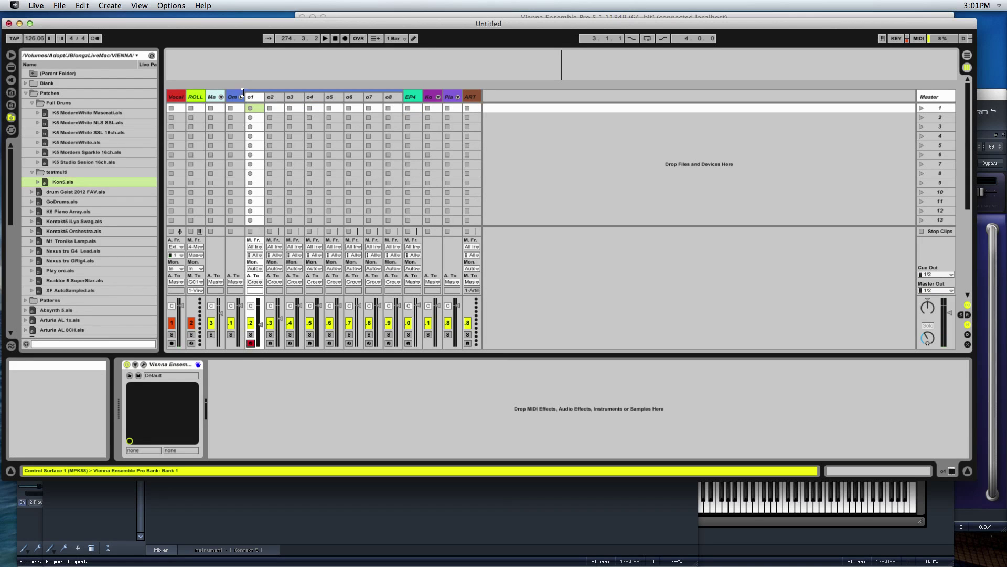
pyautogui.click(241, 97)
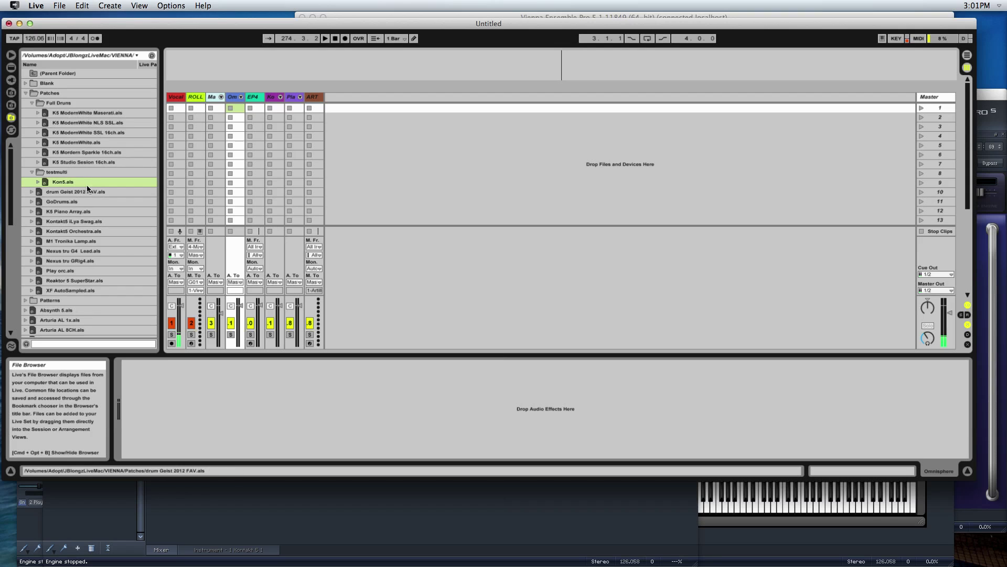
pyautogui.click(208, 526)
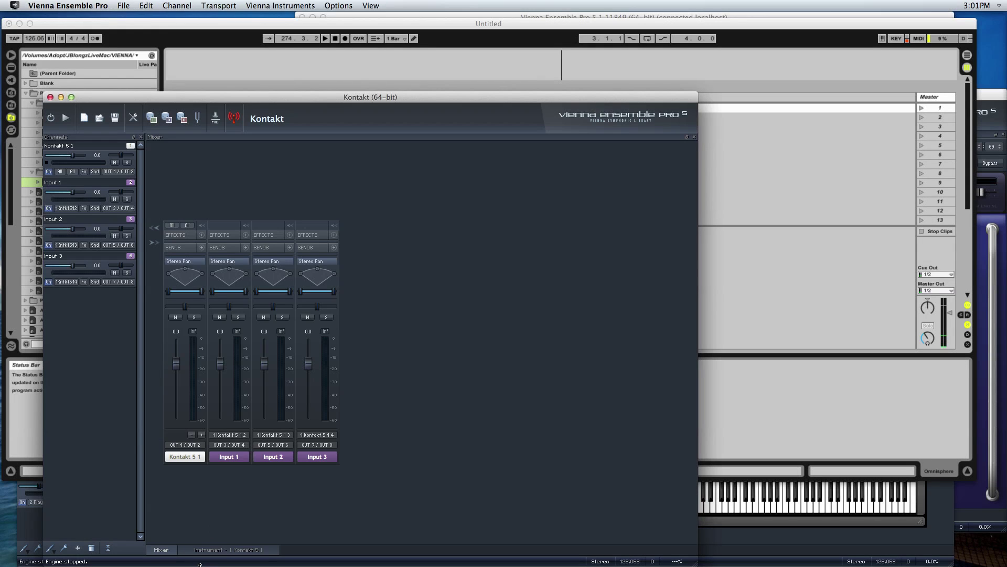
pyautogui.click(745, 328)
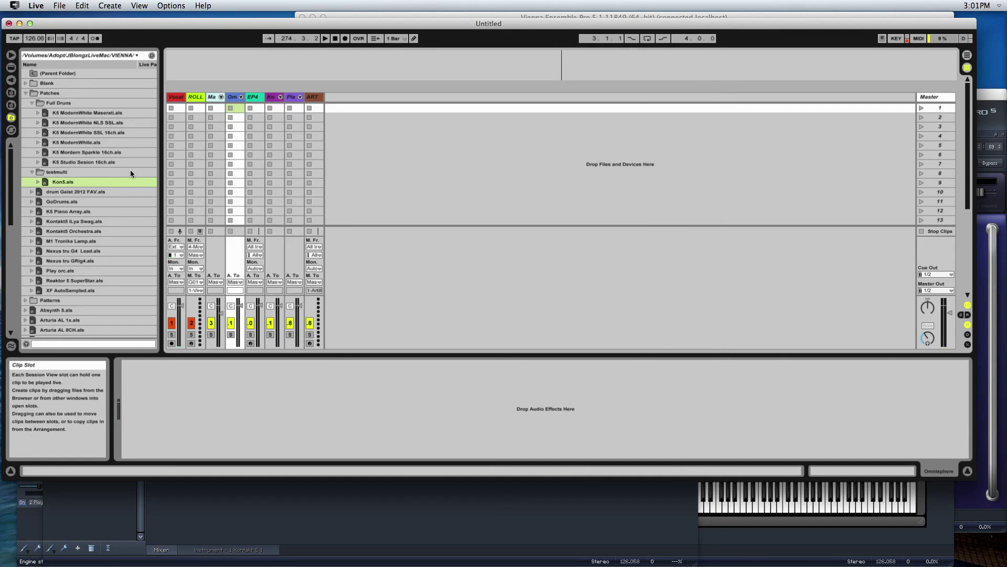
pyautogui.click(50, 113)
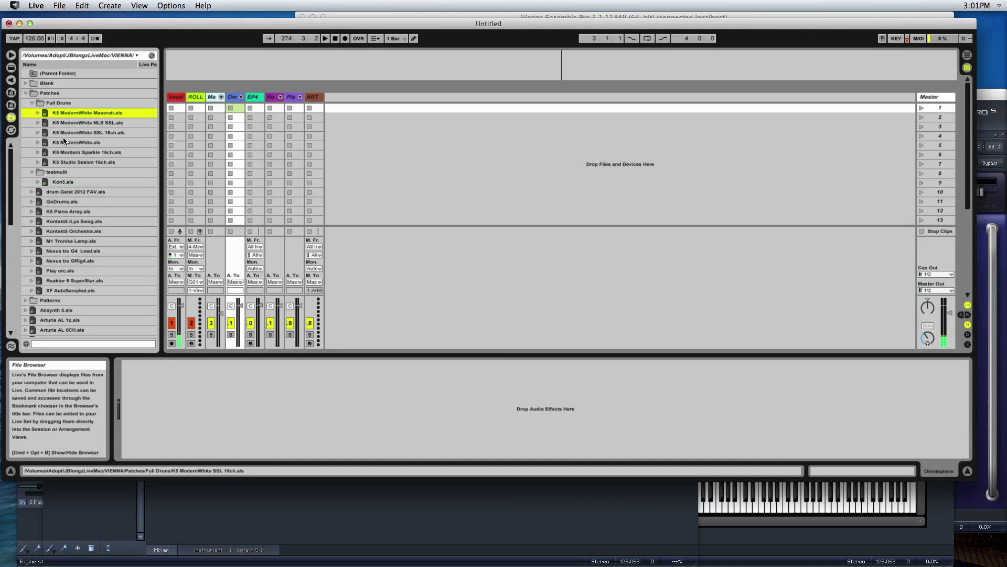
# Select K5 ModernWhite NLS SSL.als, then spread Vienna Ensemble Pro's windows side by side.
pyautogui.click(59, 124)
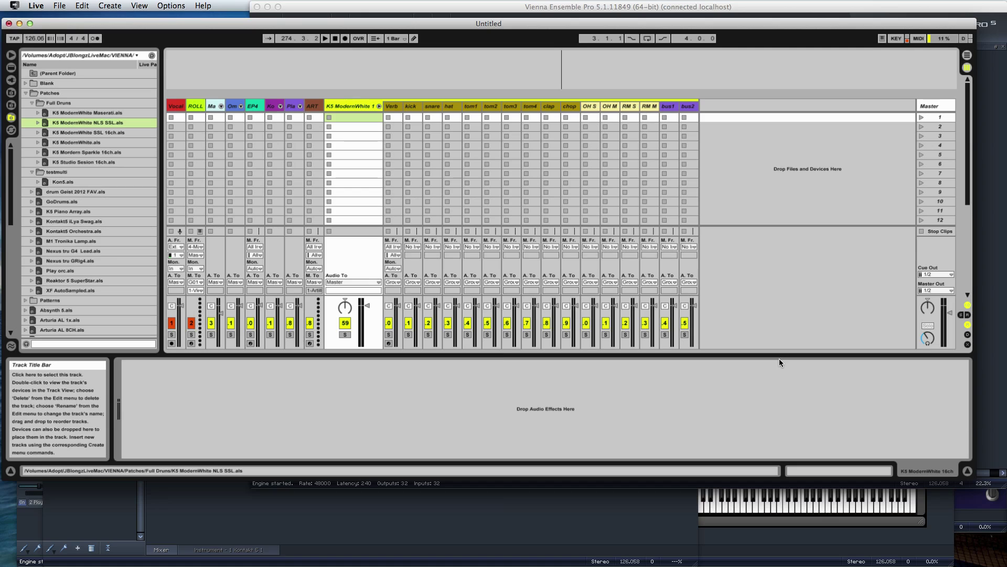
pyautogui.hotkey('ctrl', 'Down')
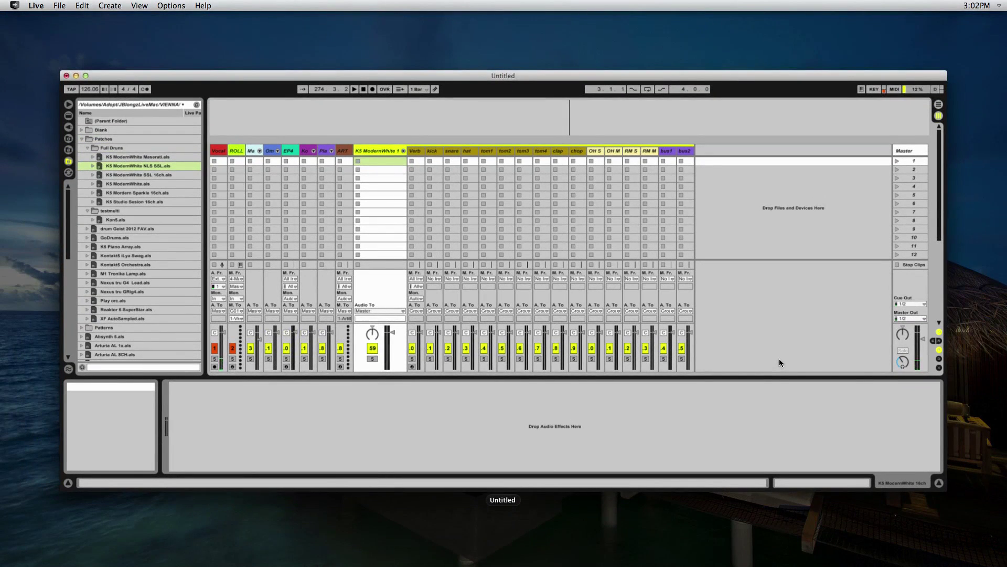
pyautogui.press('Tab')
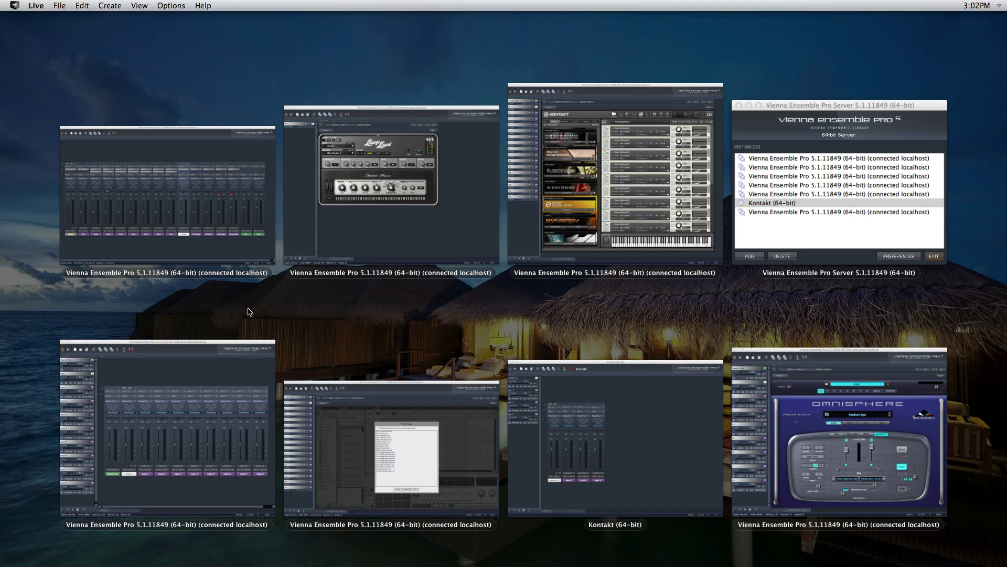
# Open the Vienna drum instance's Kontakt from the Reverb channel and switch to its channel mixer view.
pyautogui.click(203, 219)
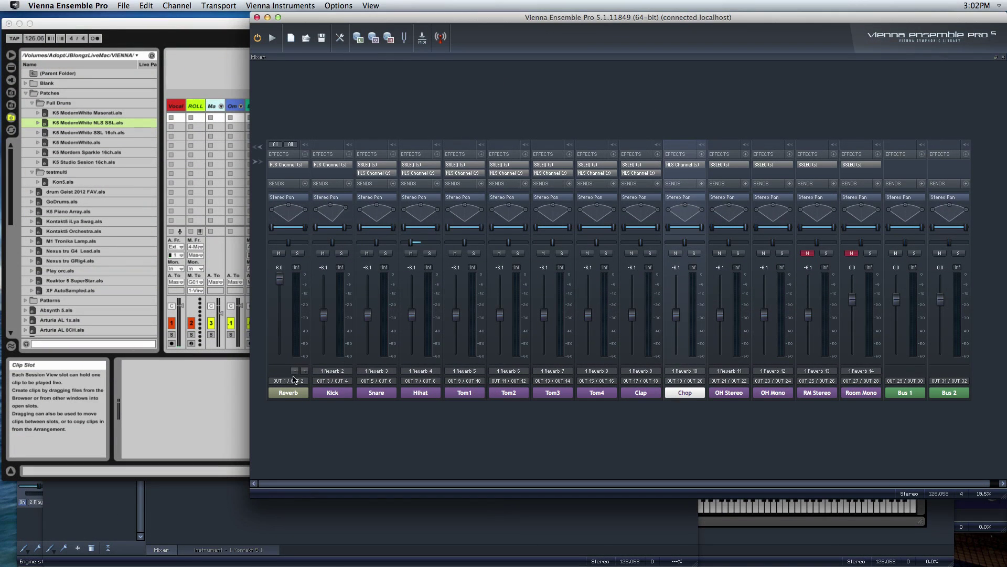
pyautogui.doubleClick(288, 393)
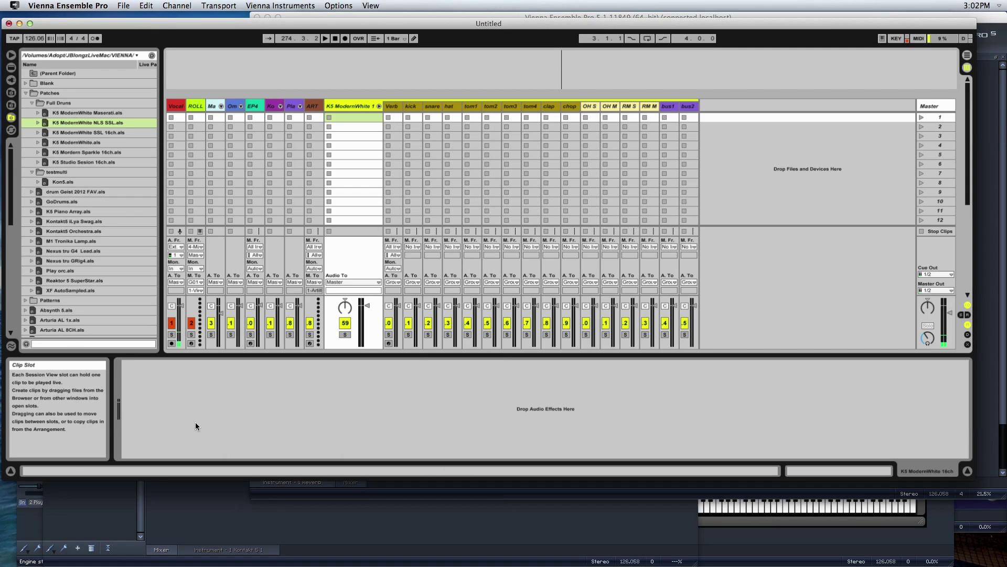
pyautogui.click(195, 422)
pyautogui.click(390, 344)
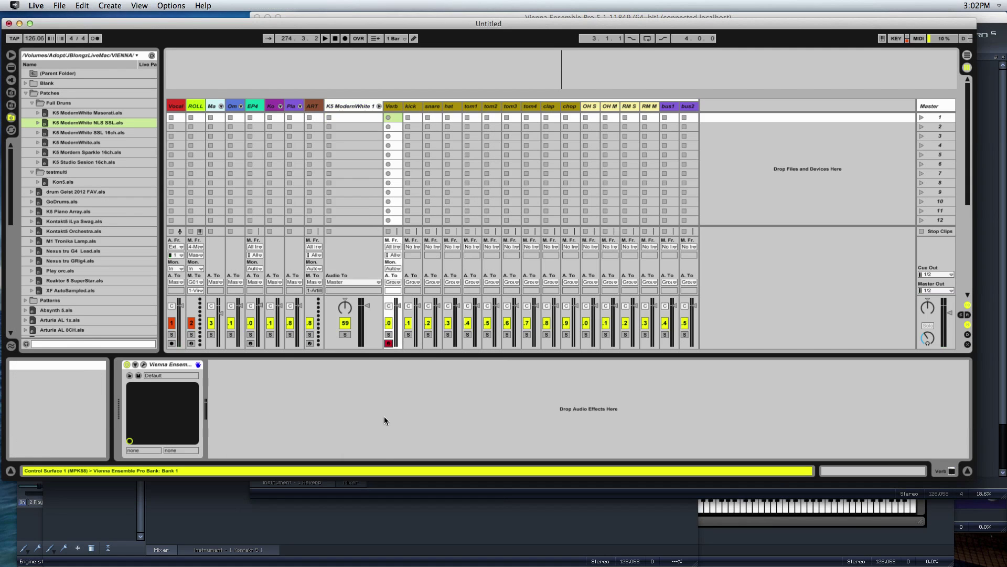
pyautogui.click(387, 493)
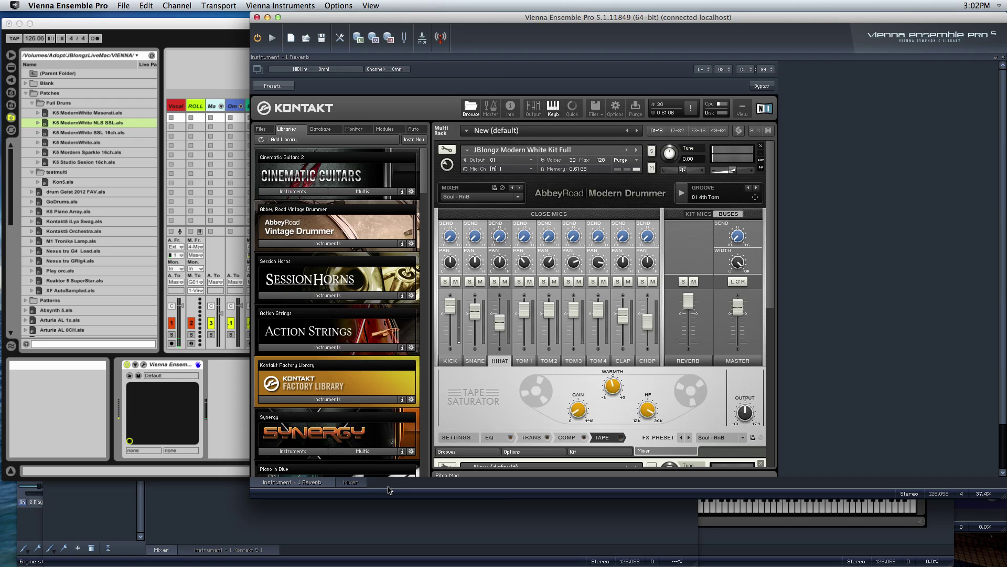
pyautogui.click(357, 483)
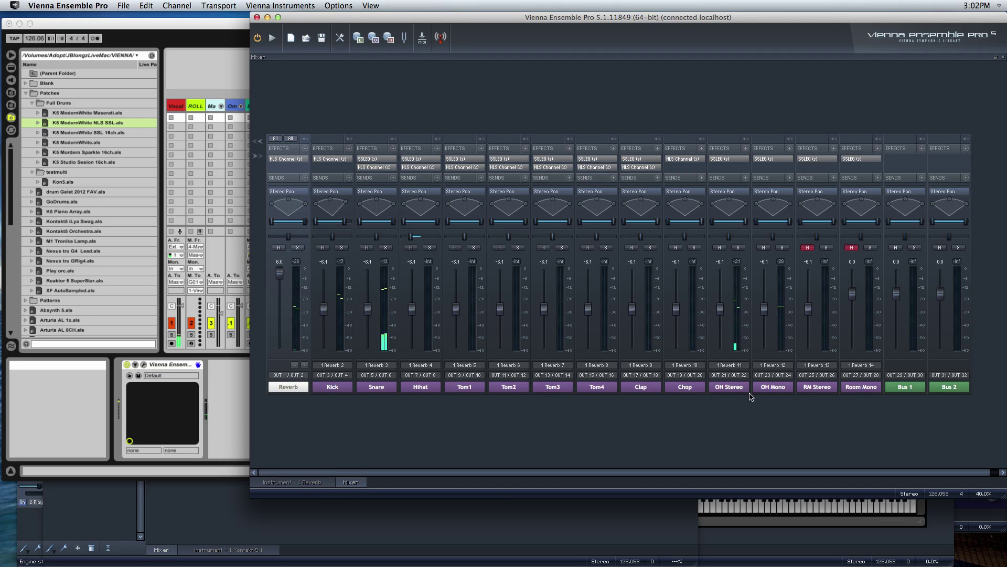
# Toggle mute on the RM Stereo and Room Mono channels, leaving both muted.
pyautogui.click(808, 247)
pyautogui.click(851, 247)
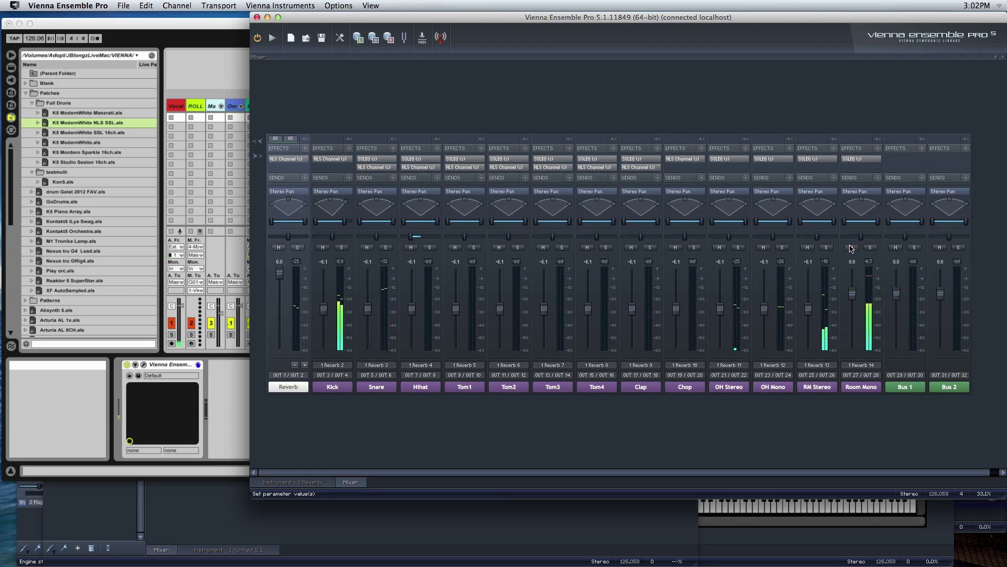
pyautogui.click(851, 247)
pyautogui.click(808, 247)
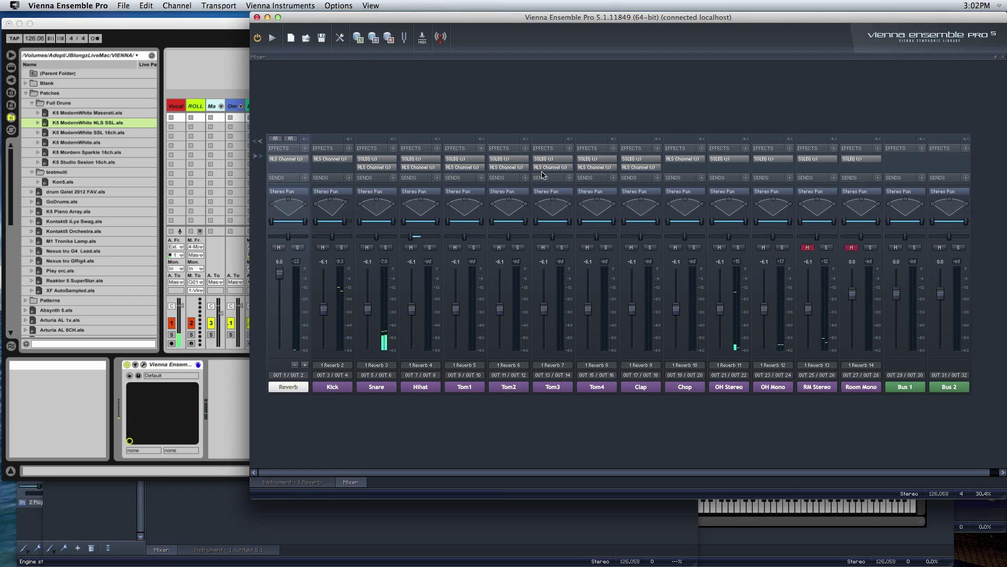